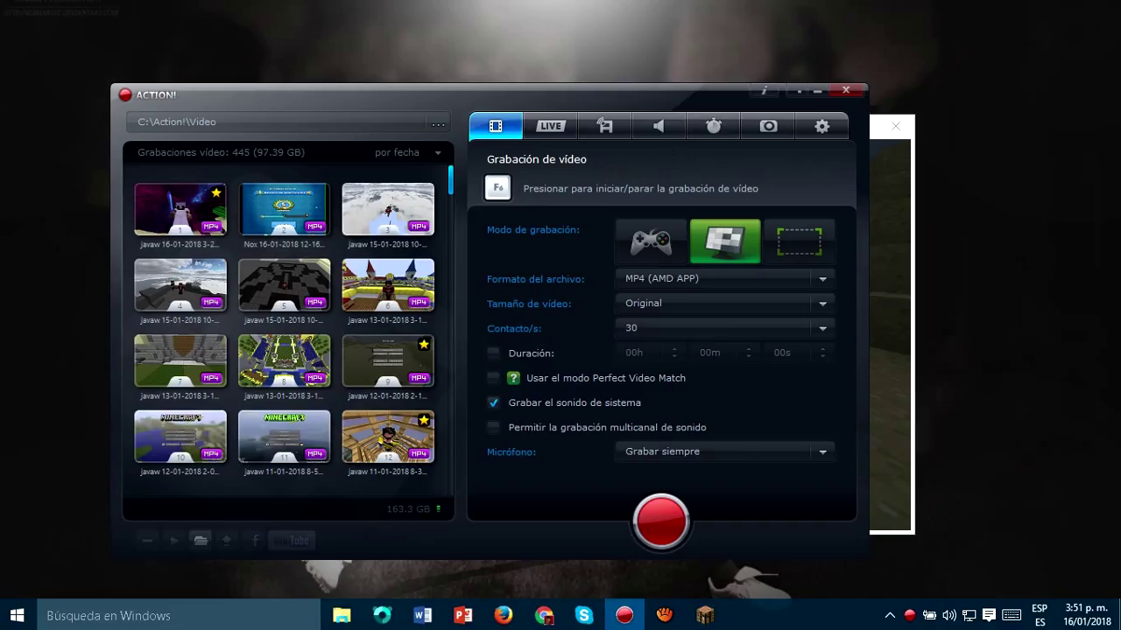
- Move the recorder window clear of the game window and set the recording mode to games
left_click_drag(690, 95, 756, 81)
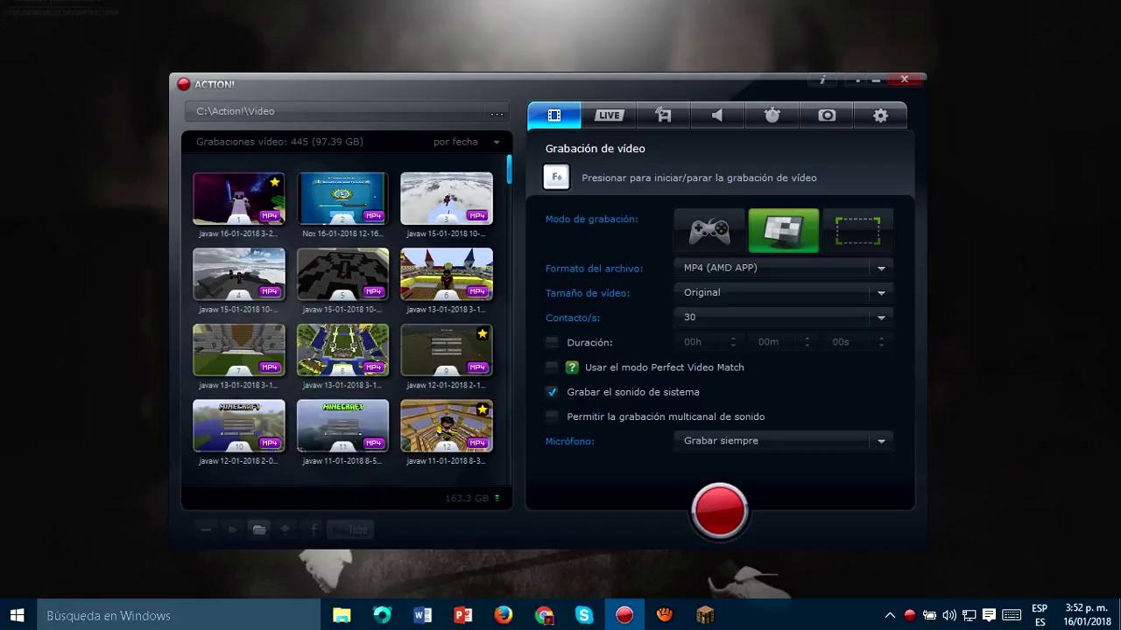
left_click(709, 230)
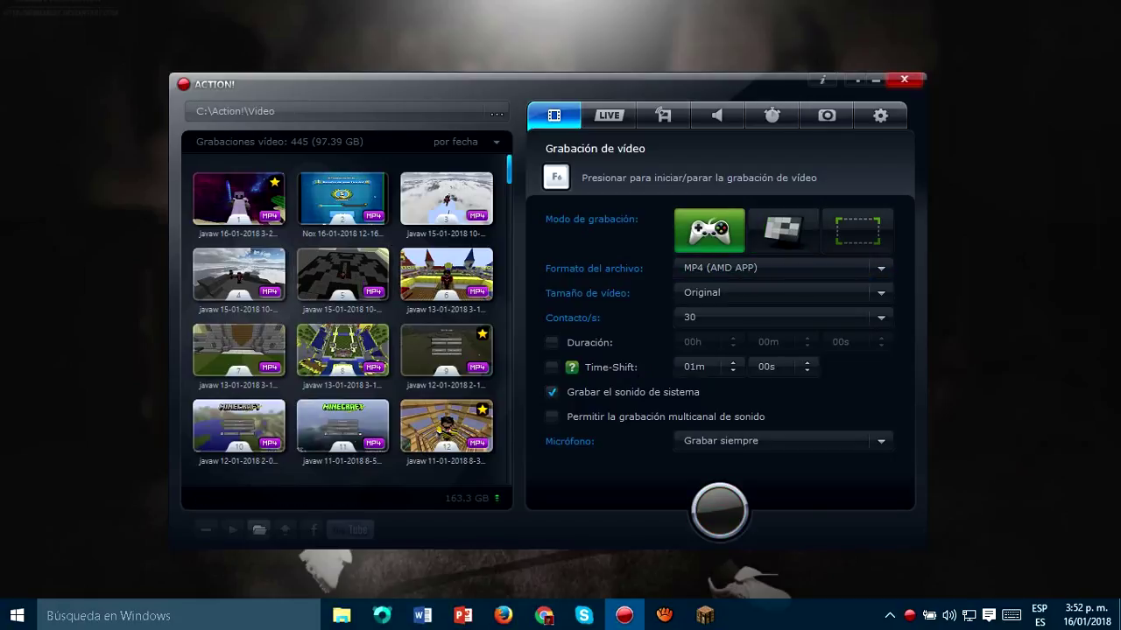
- Switch to the Minecraft window, resume the game to view it, and pause it again
left_click(904, 80)
left_click(558, 262)
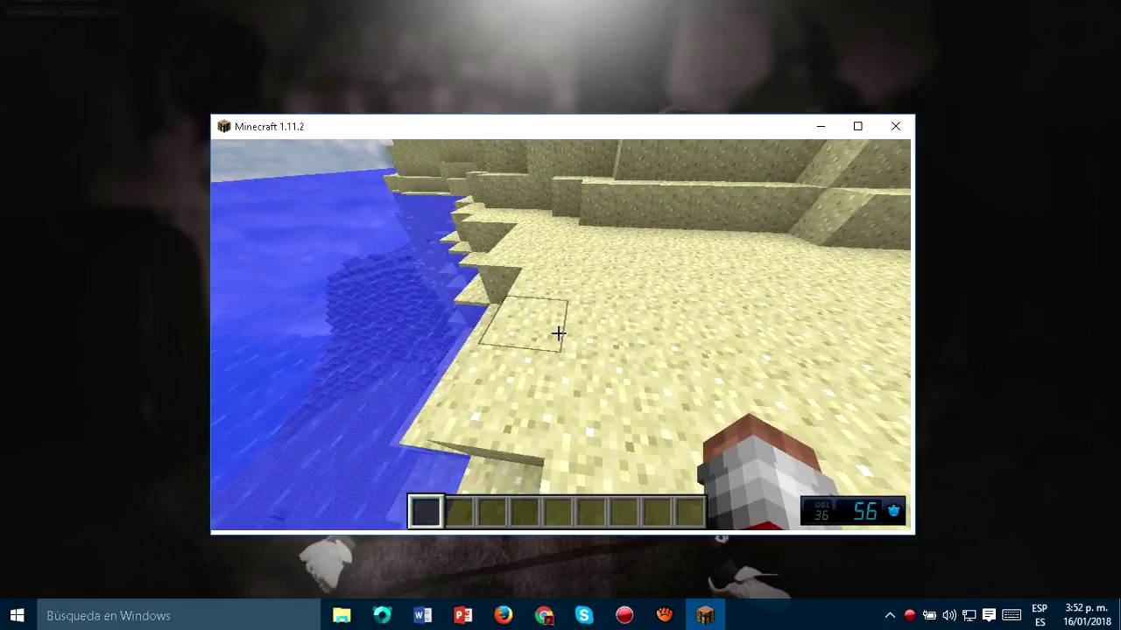
key("t")
key("Escape")
key("Escape")
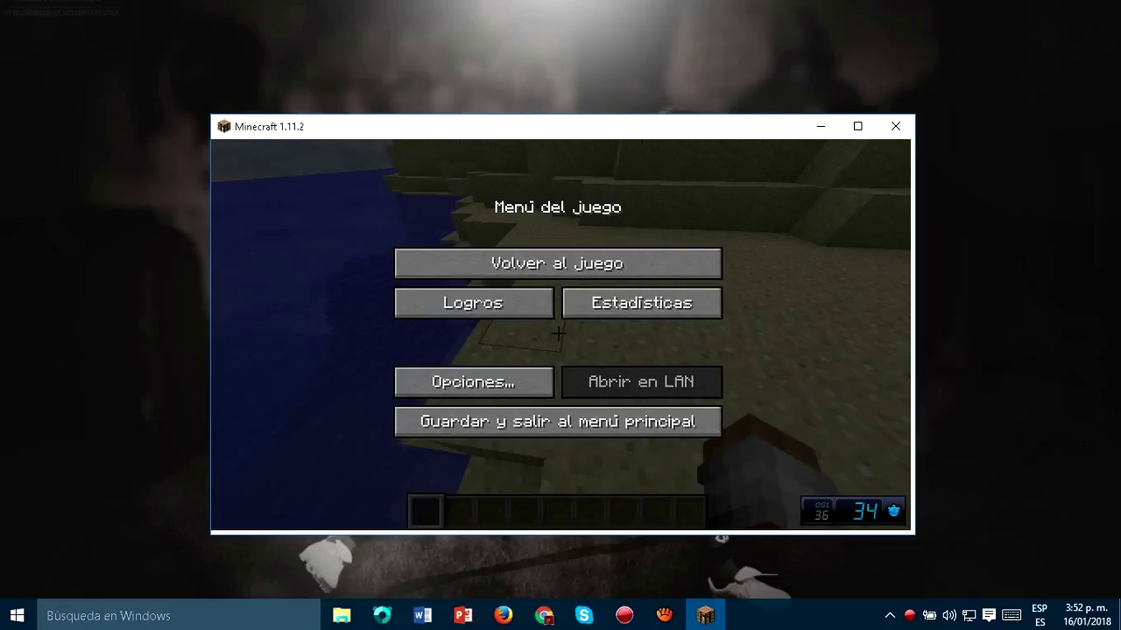
- Switch back to Action!, try the Pantalla activa recording mode, and reselect the games recording mode
key("alt+Tab")
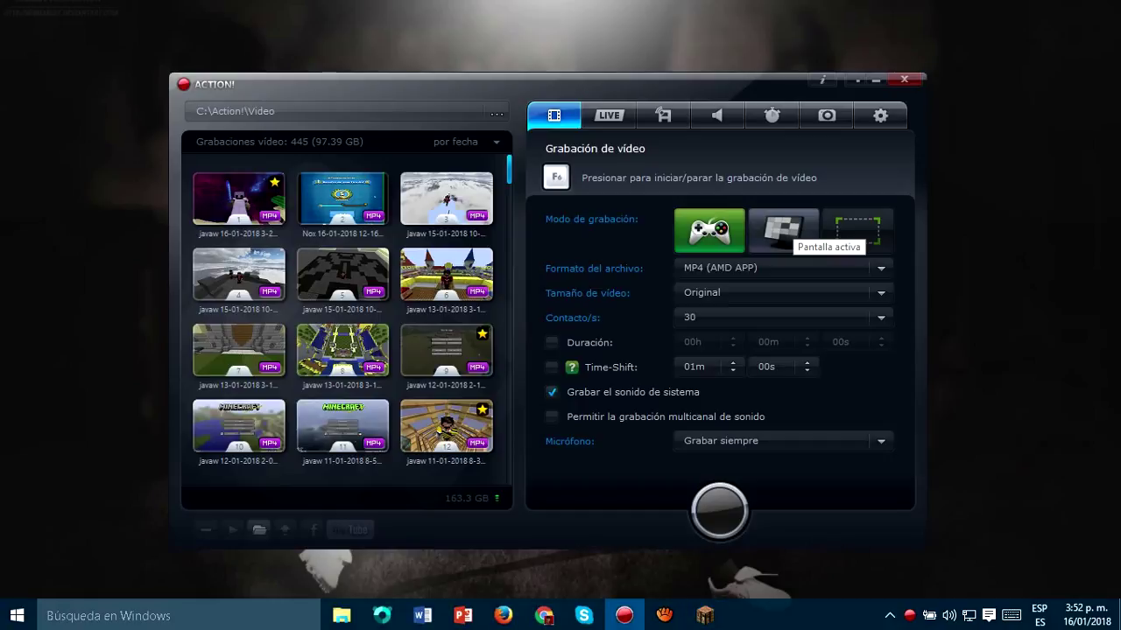
left_click(782, 231)
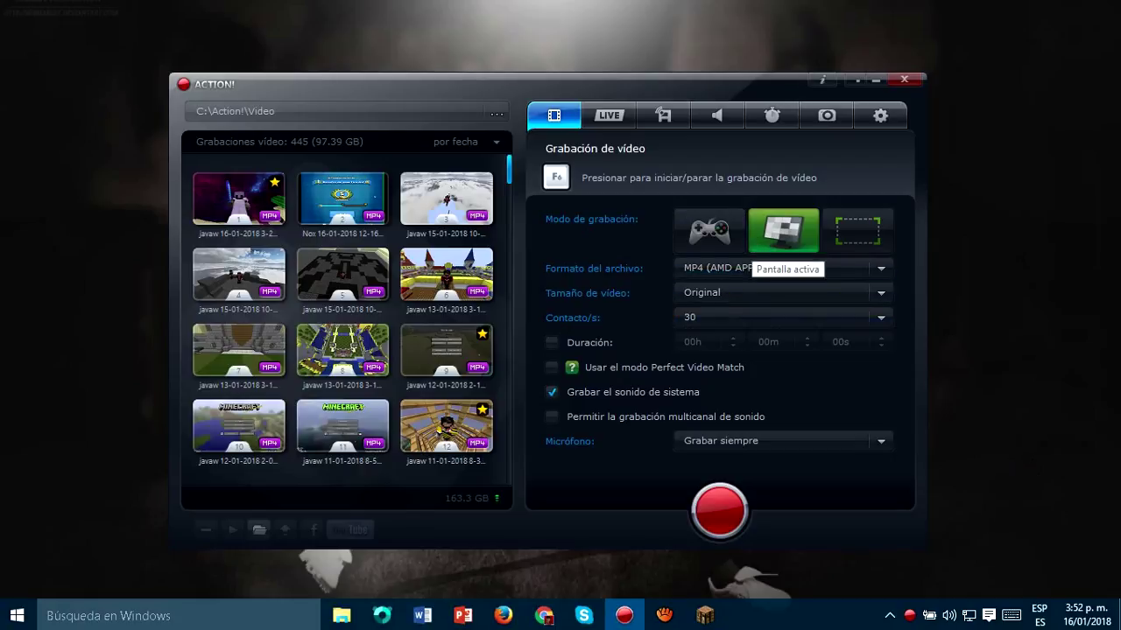
left_click(709, 231)
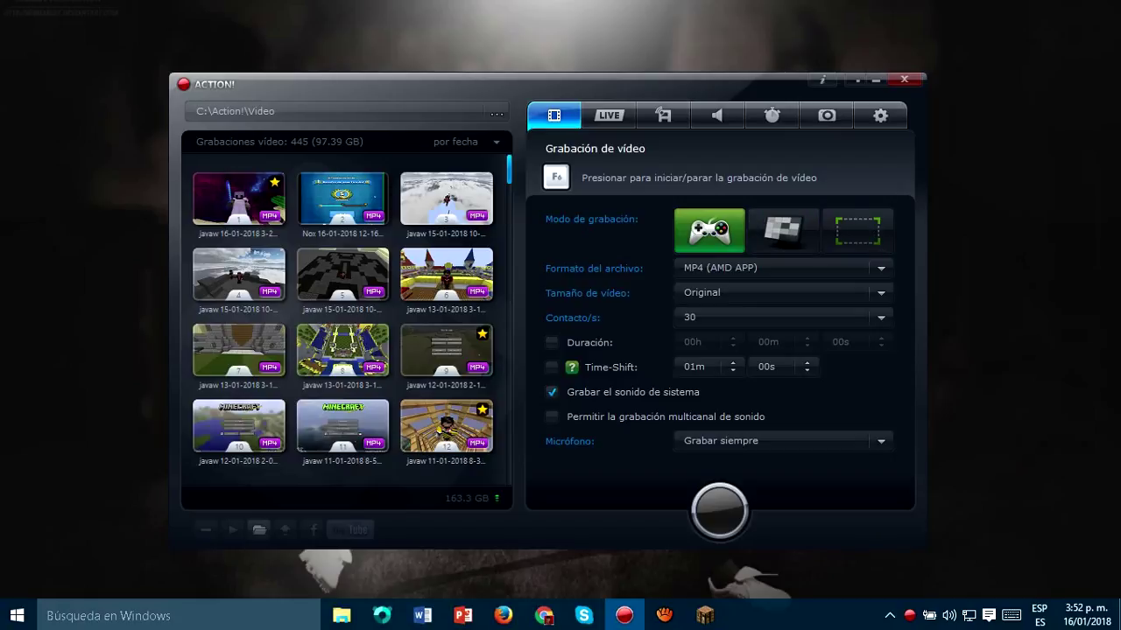
- Try a video size of 720p and set it back to Original
left_click(779, 292)
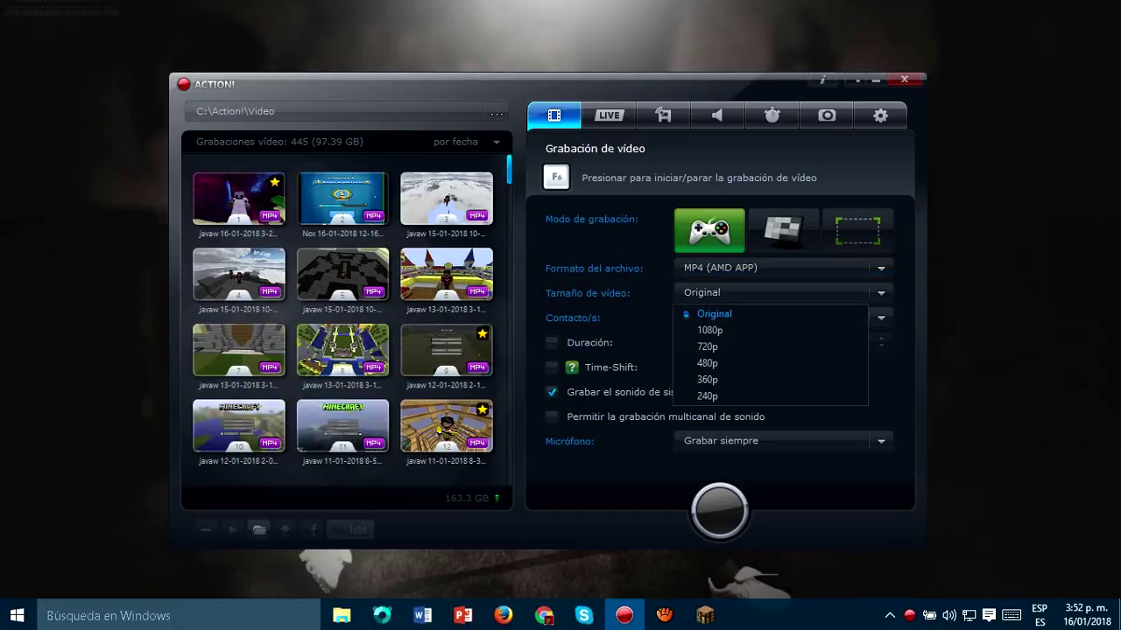
left_click(707, 346)
left_click(780, 293)
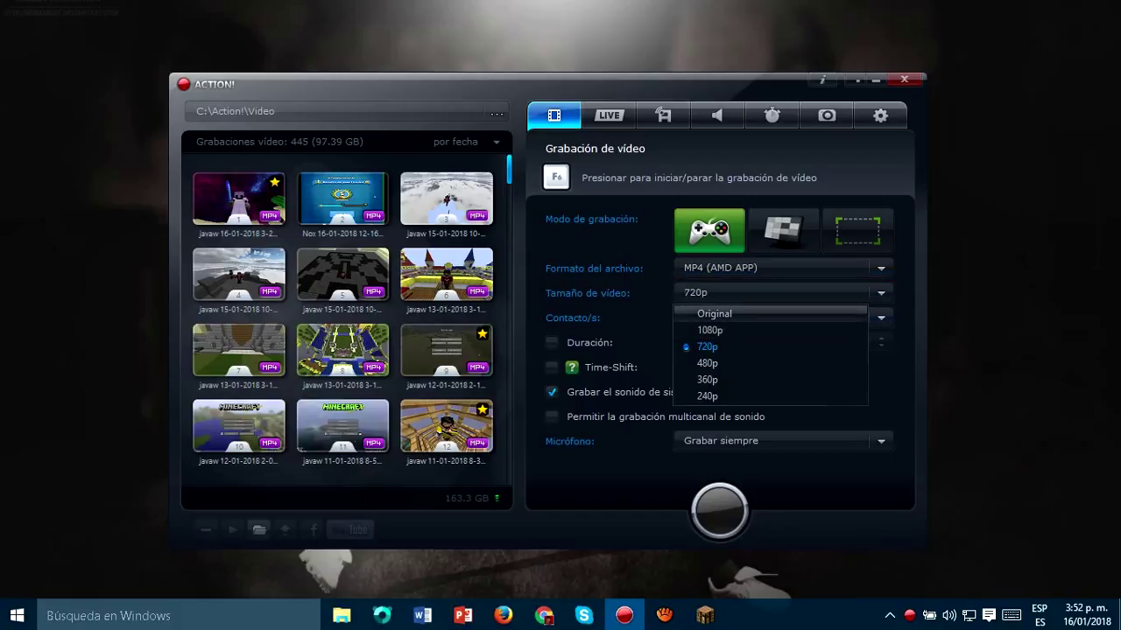
left_click(714, 314)
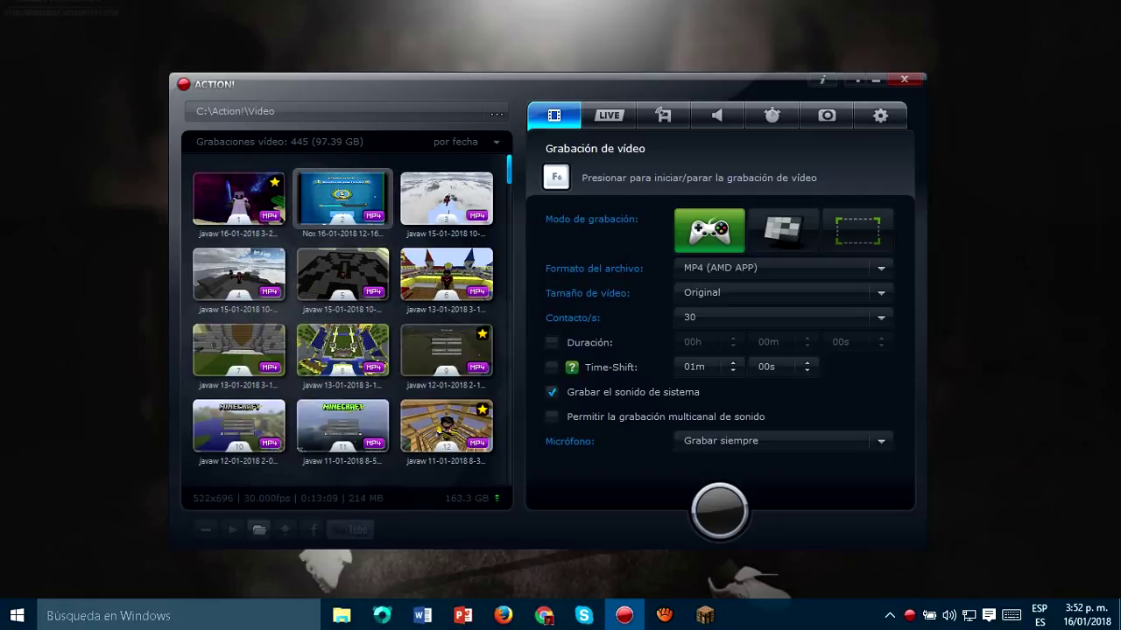
- Play the fifth recording in the video library, pause it, and close the player
left_click(343, 274)
double_click(343, 274)
left_click(332, 547)
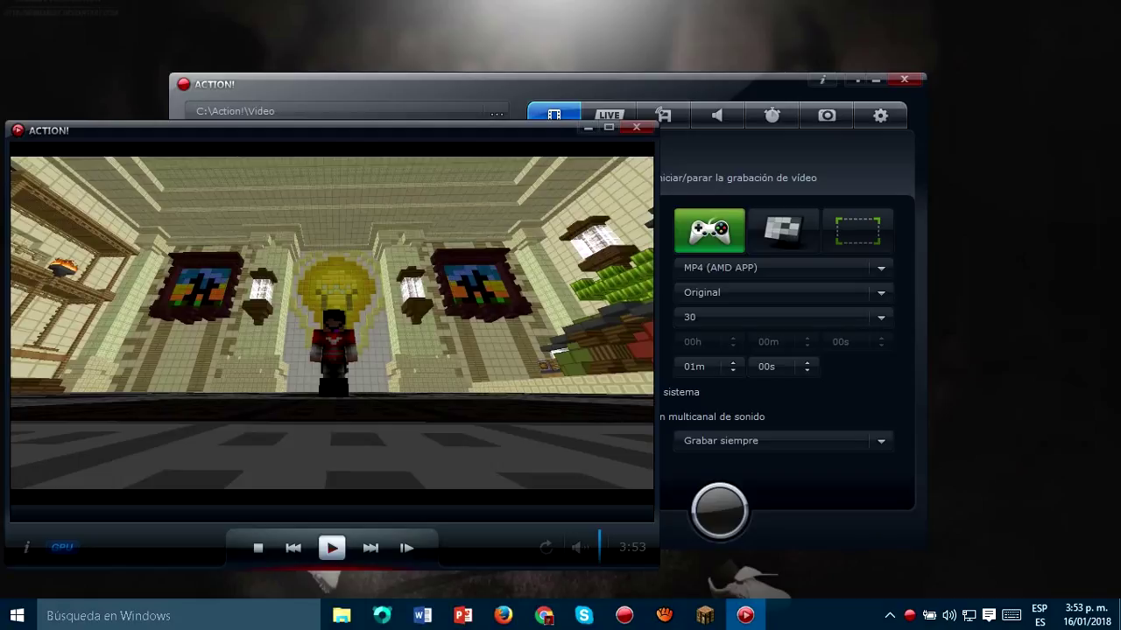
left_click(636, 127)
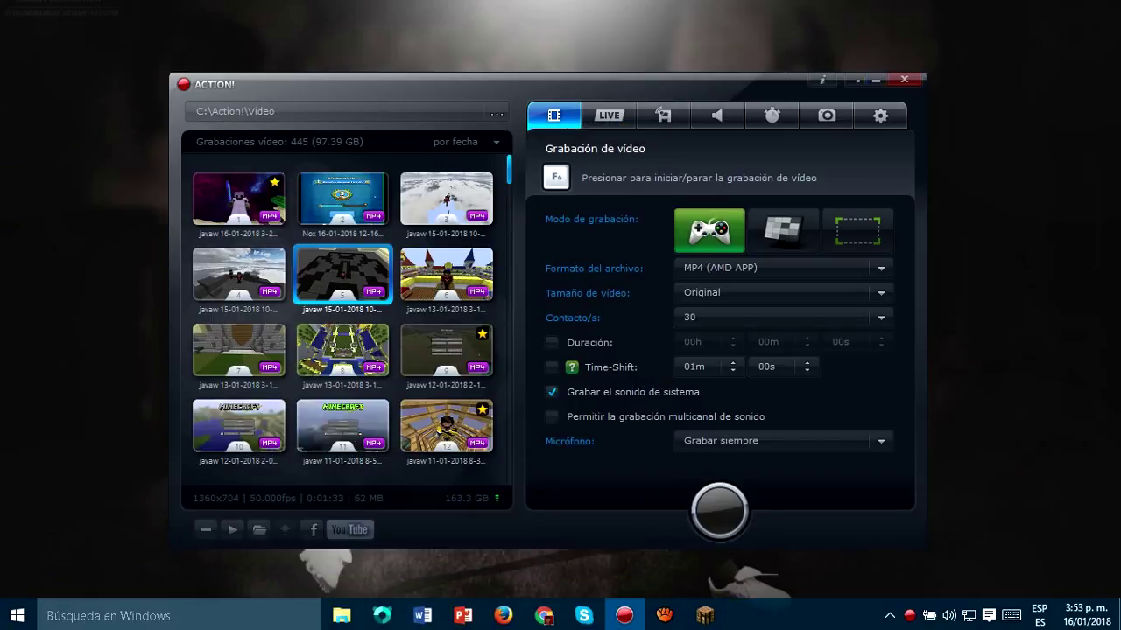
- Switch the video size to 720p once more and restore the Original size
left_click(771, 293)
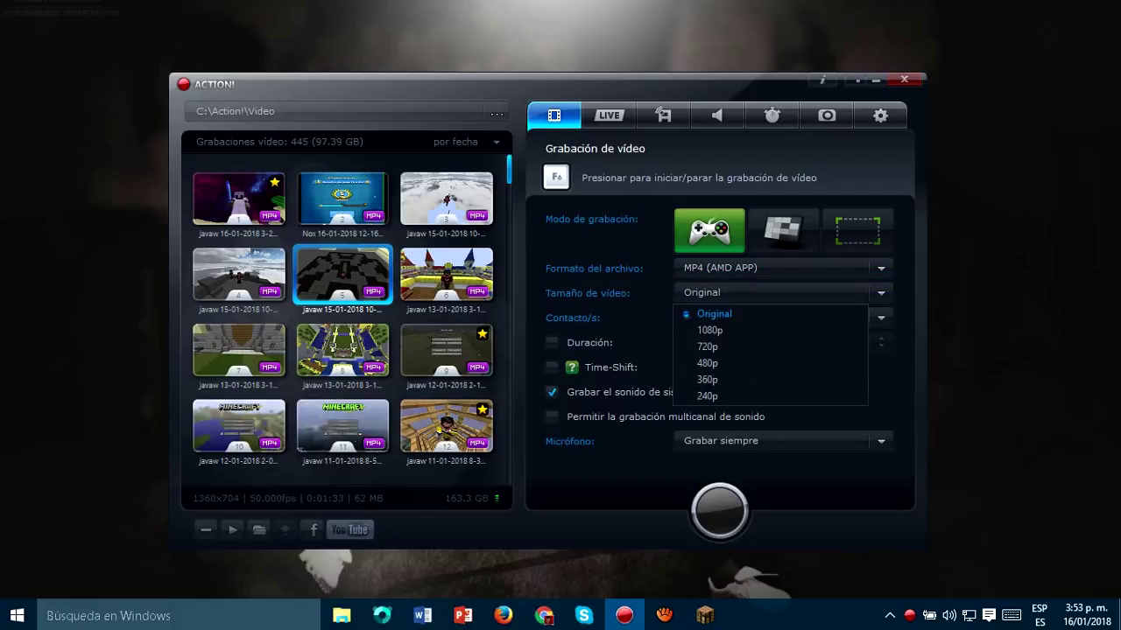
left_click(708, 347)
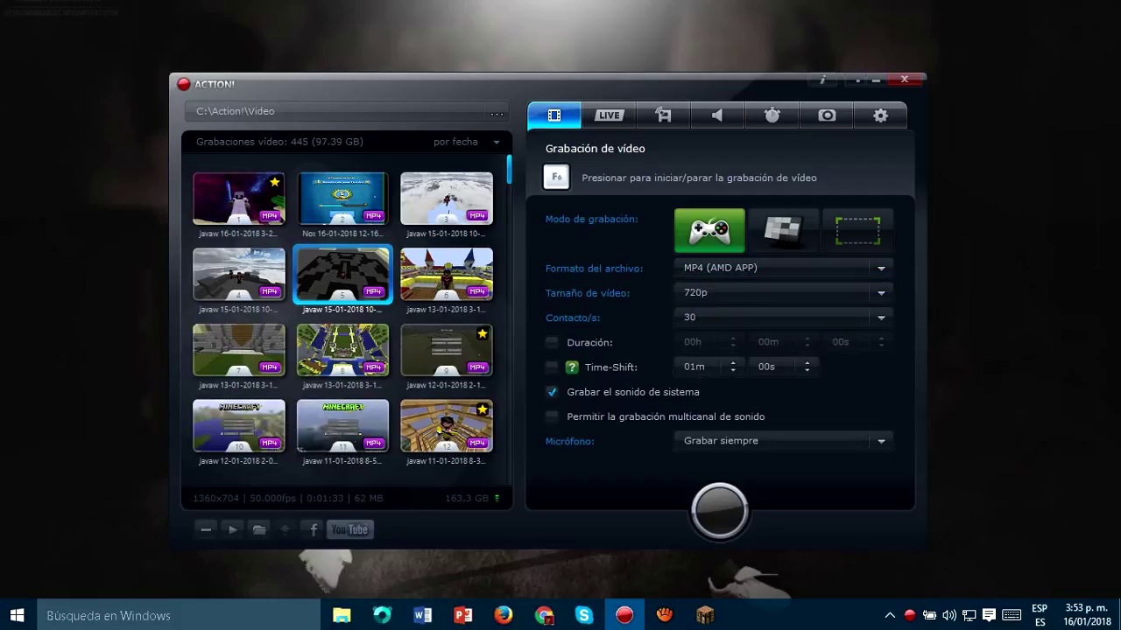
left_click(771, 293)
left_click(701, 313)
- Try frame rates of 25 and 50, returning the setting to 30 after each
left_click(770, 317)
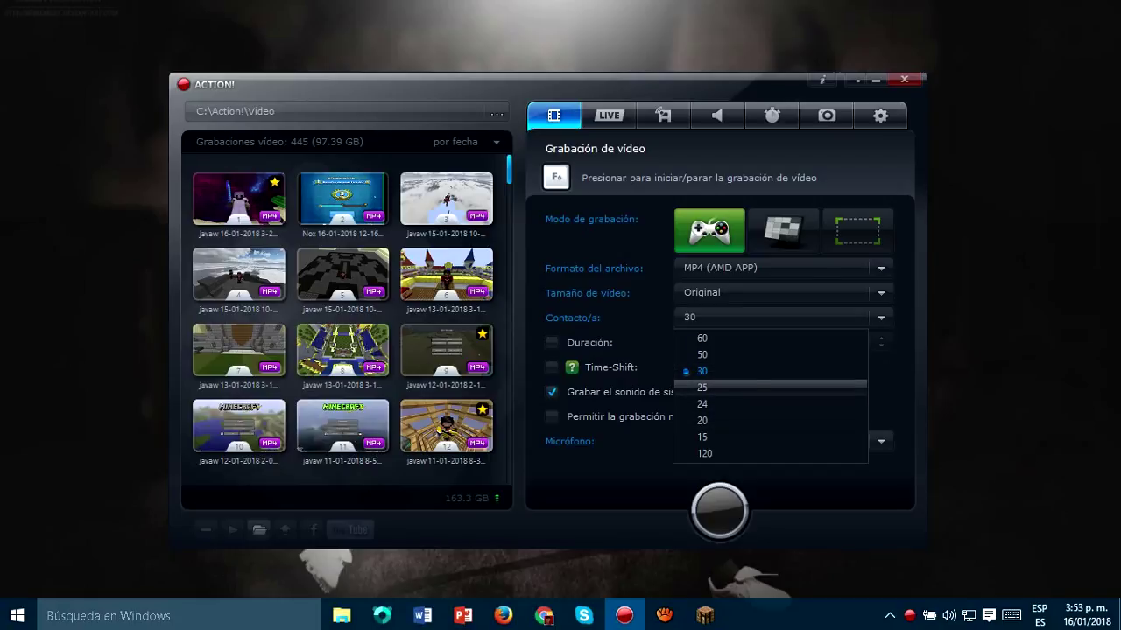
left_click(769, 387)
left_click(770, 317)
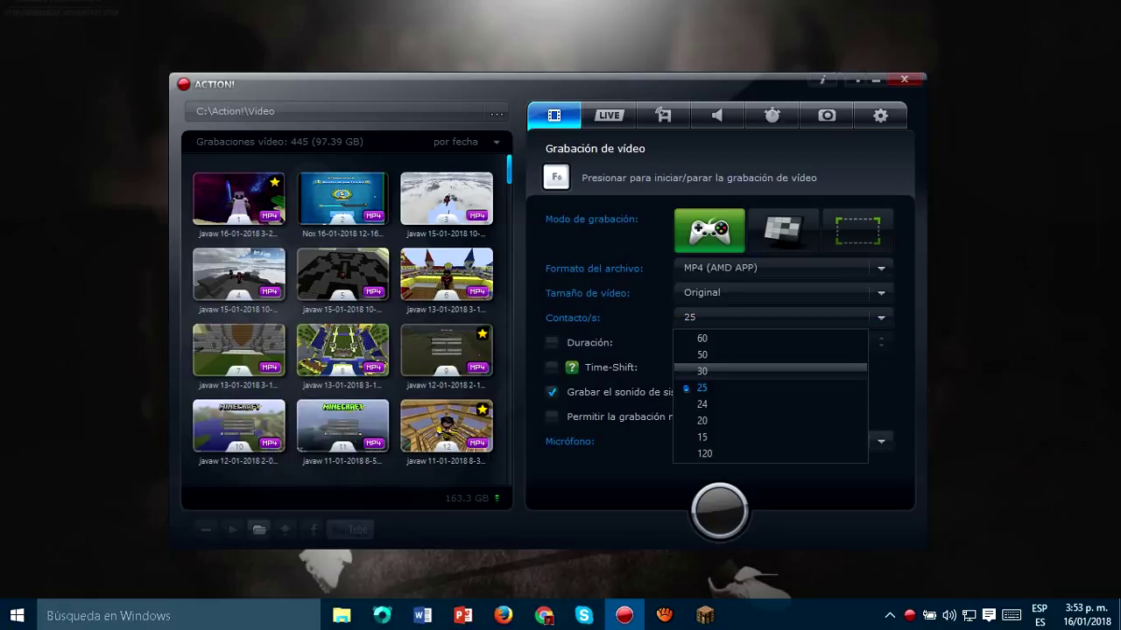
left_click(734, 370)
left_click(770, 317)
left_click(770, 354)
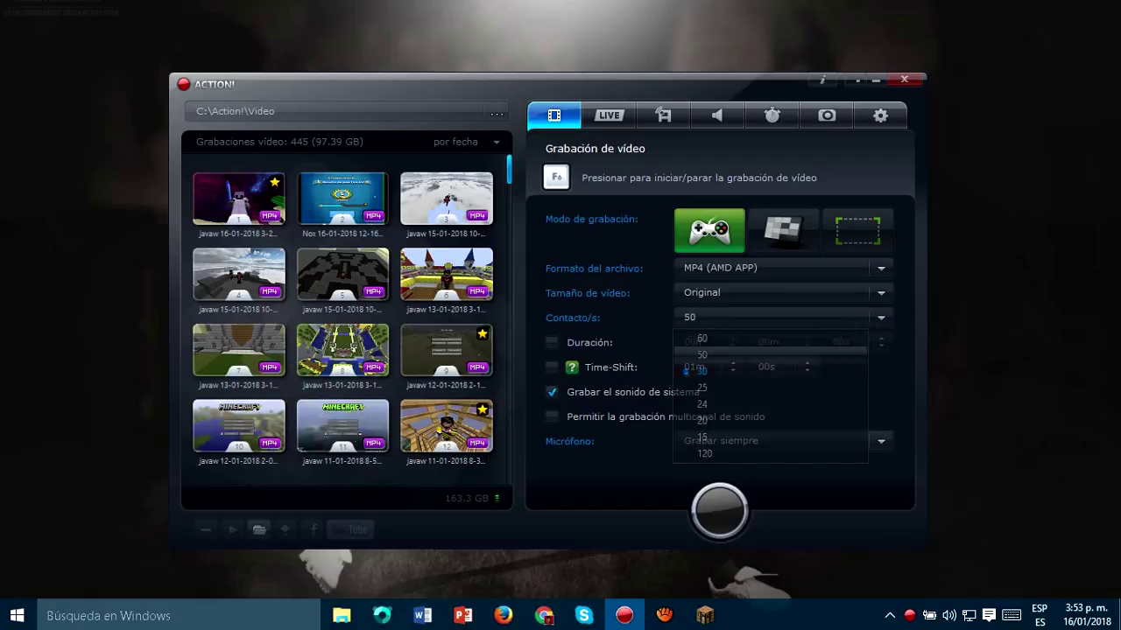
left_click(776, 317)
left_click(701, 371)
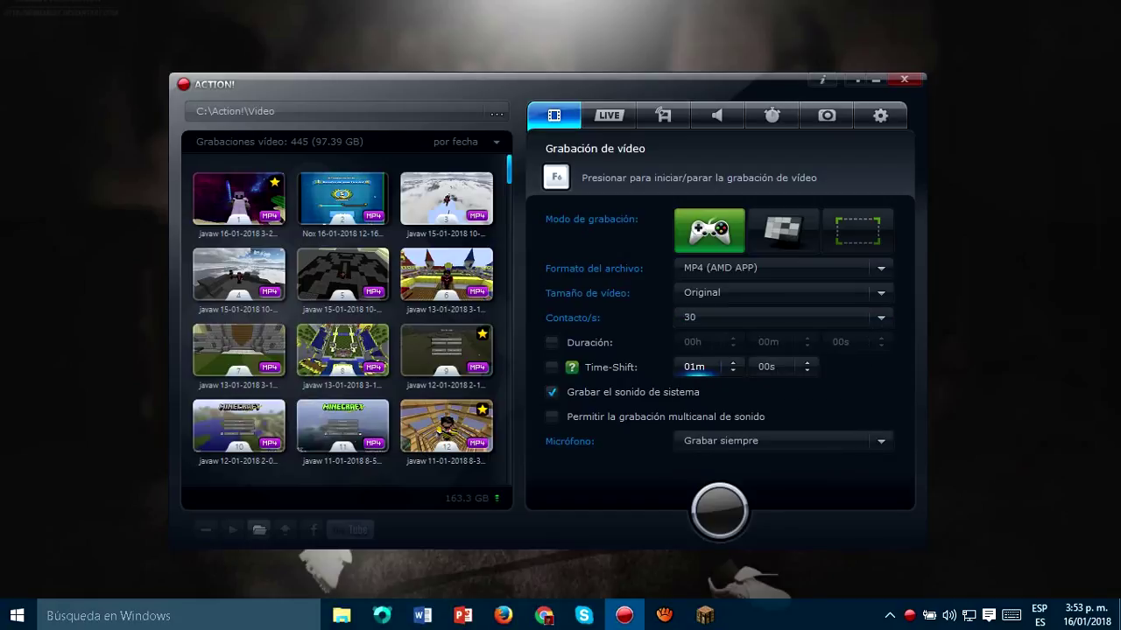
- Cycle the frame rate through 50, 60, 120 and 15, and set it back to 30
left_click(777, 316)
left_click(701, 355)
left_click(777, 317)
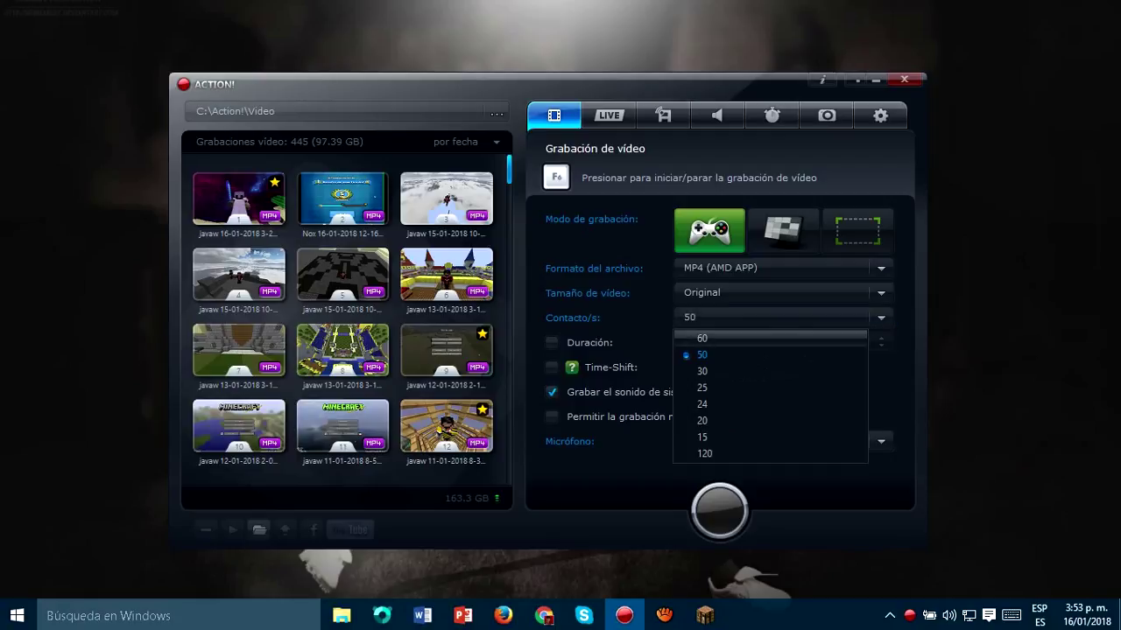
left_click(770, 338)
left_click(776, 317)
left_click(770, 453)
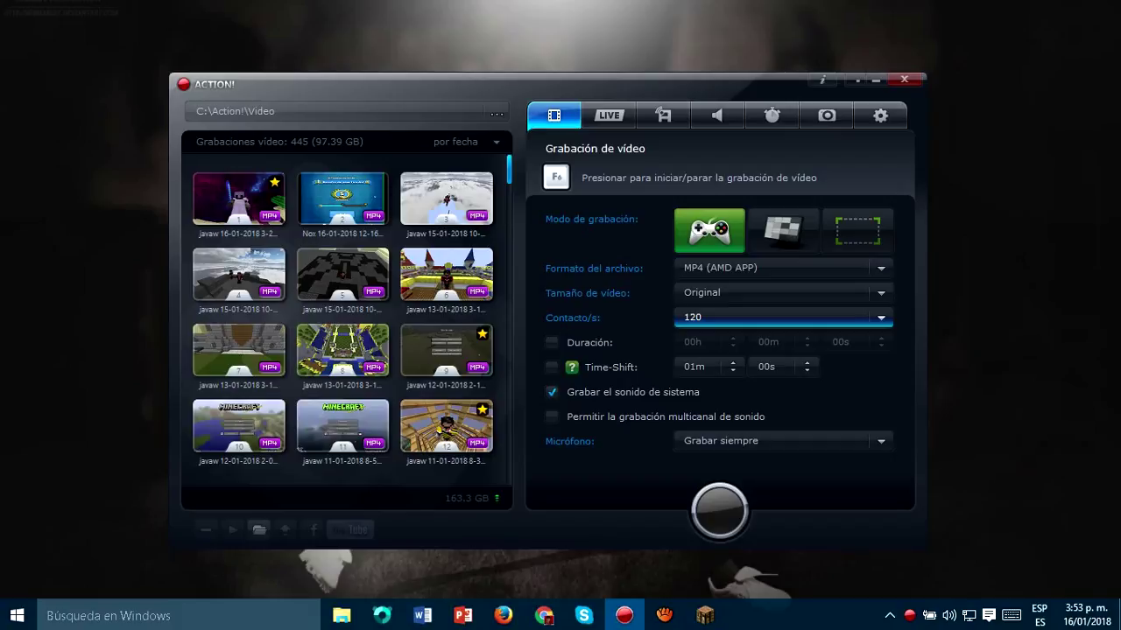
left_click(776, 317)
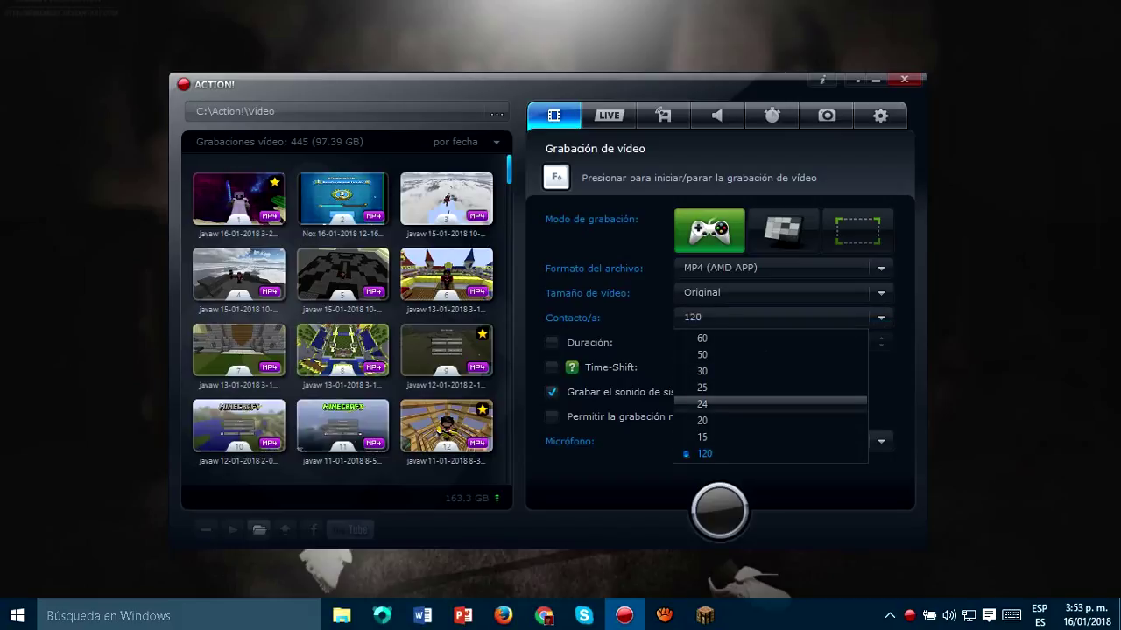
left_click(701, 436)
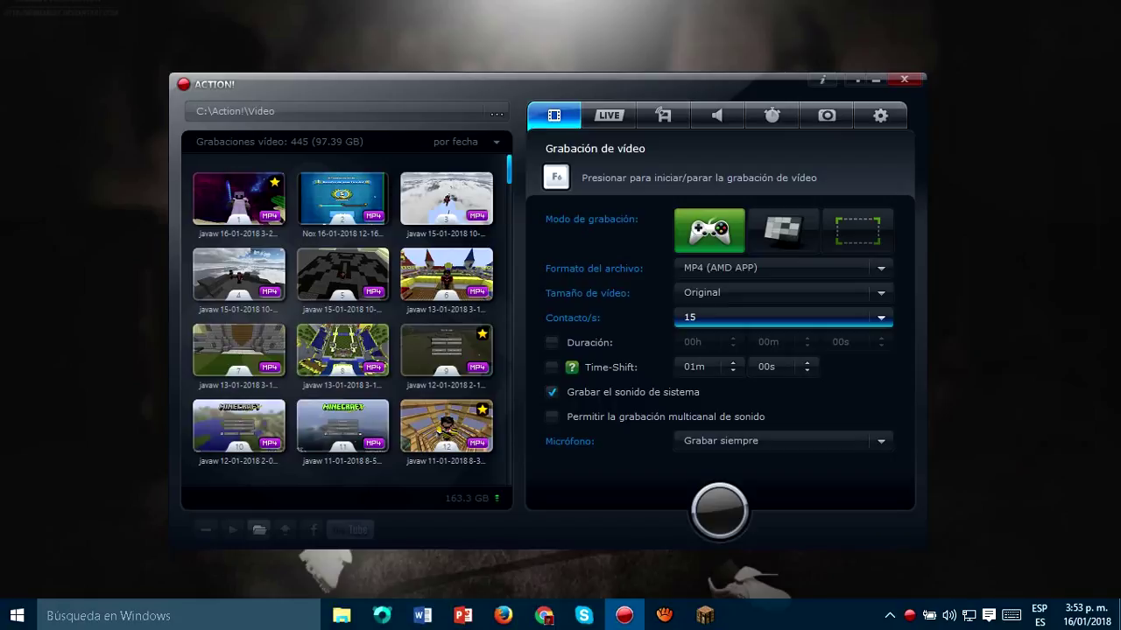
left_click(782, 318)
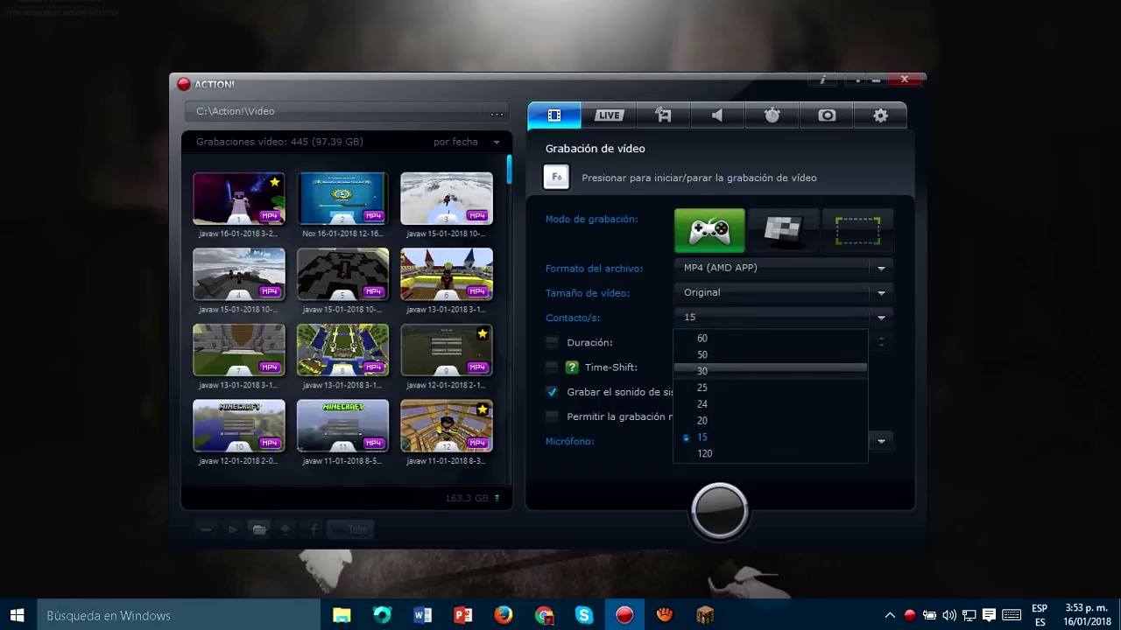
left_click(771, 370)
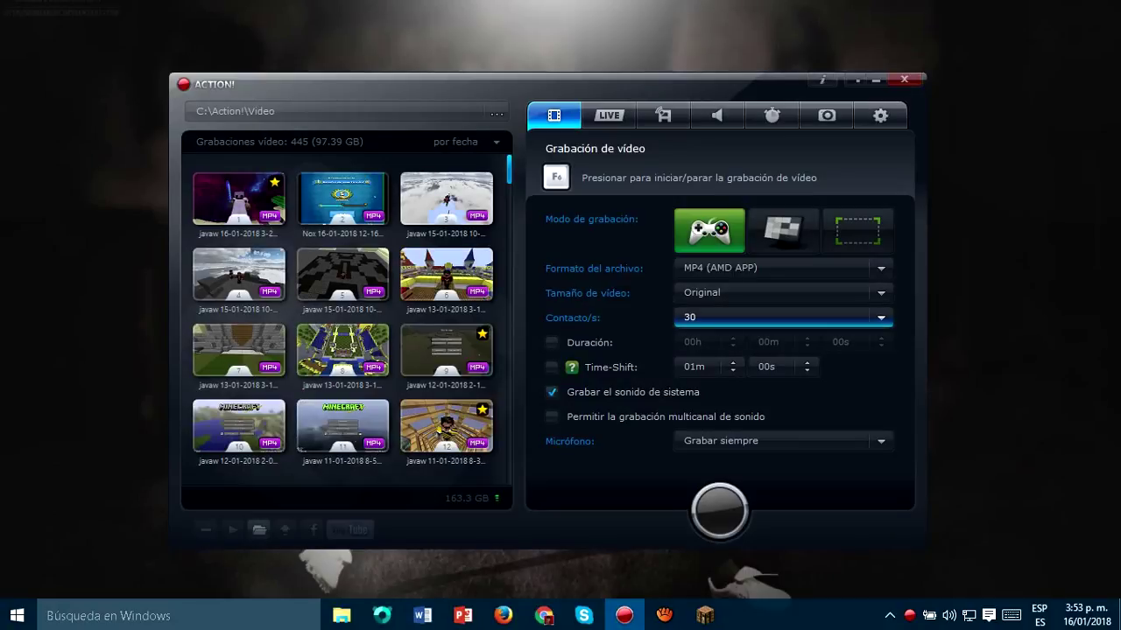
left_click(771, 318)
left_click(771, 318)
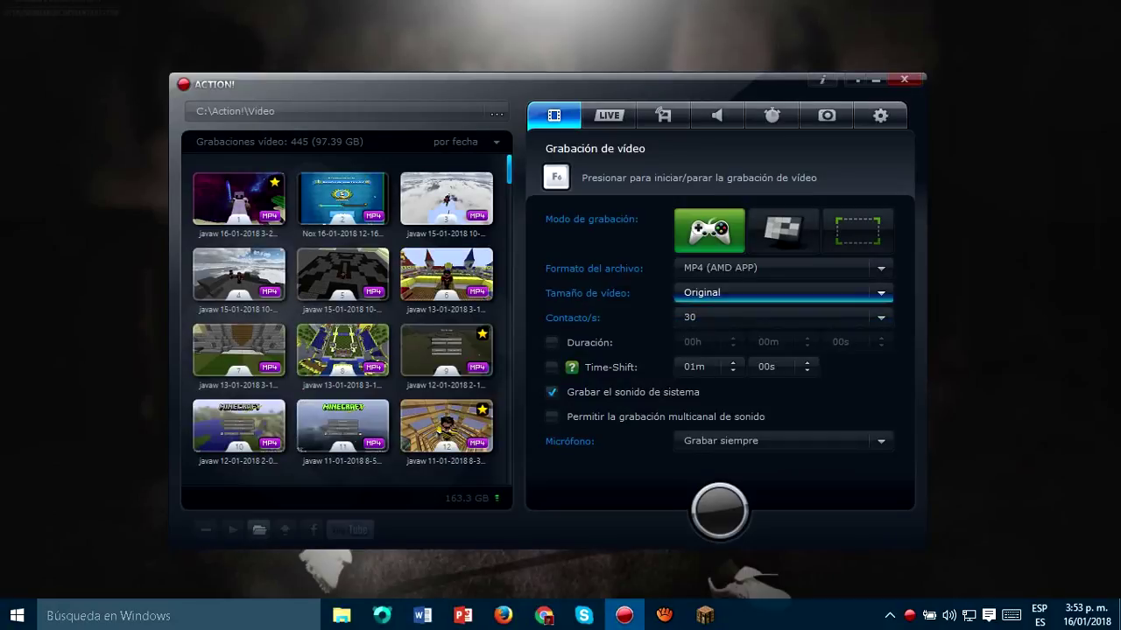
- Review the microphone recording options and keep Grabar siempre selected
left_click(771, 441)
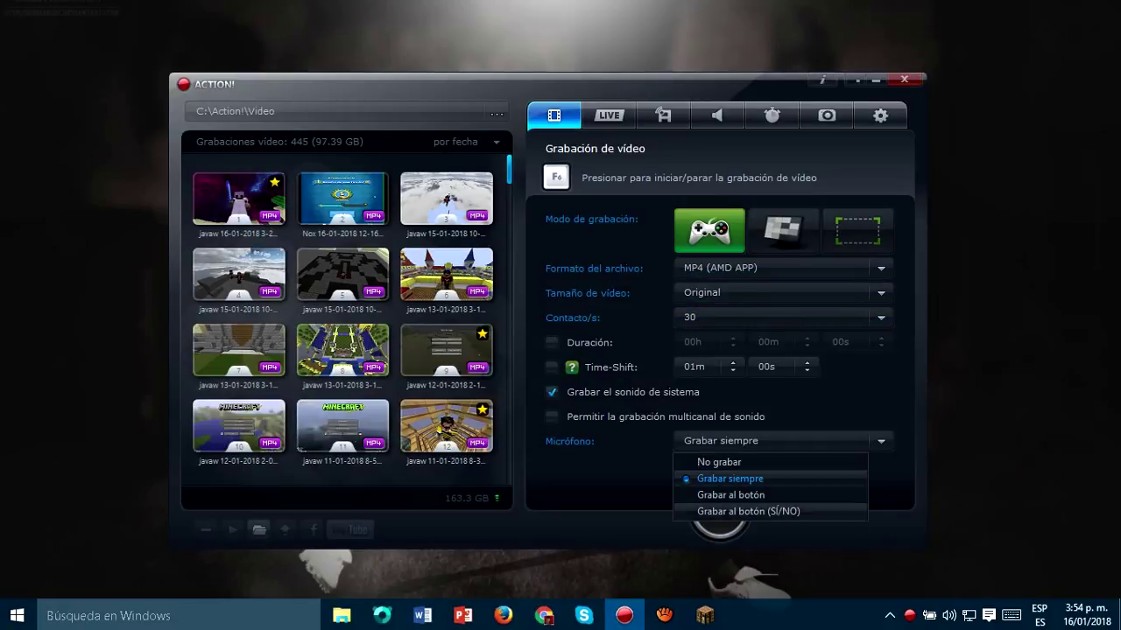
left_click(730, 478)
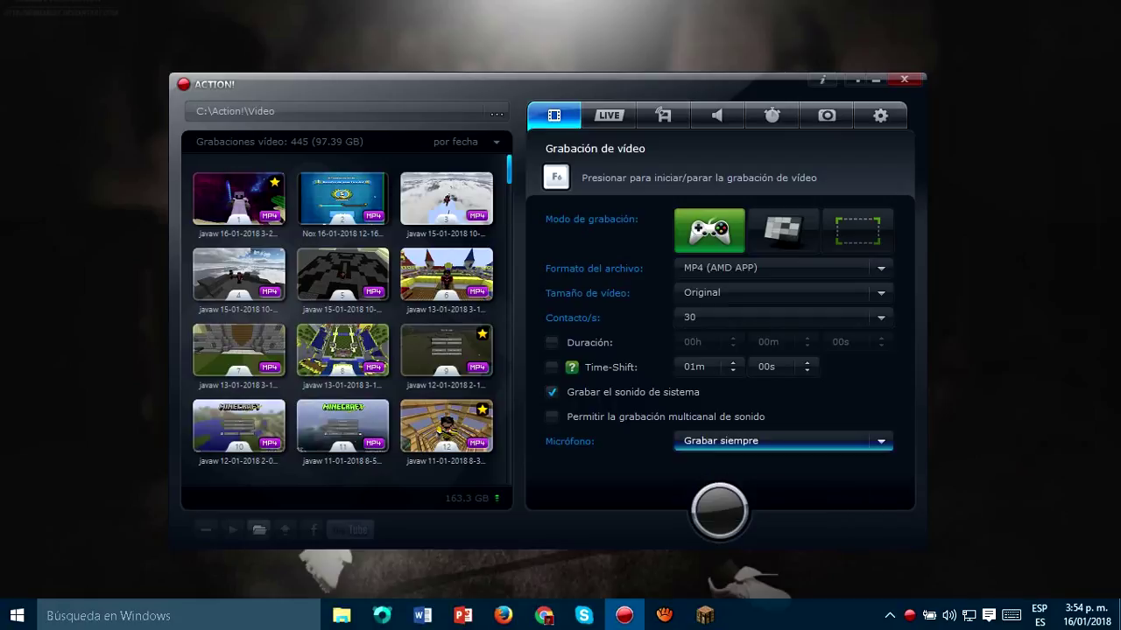
key("alt+Down")
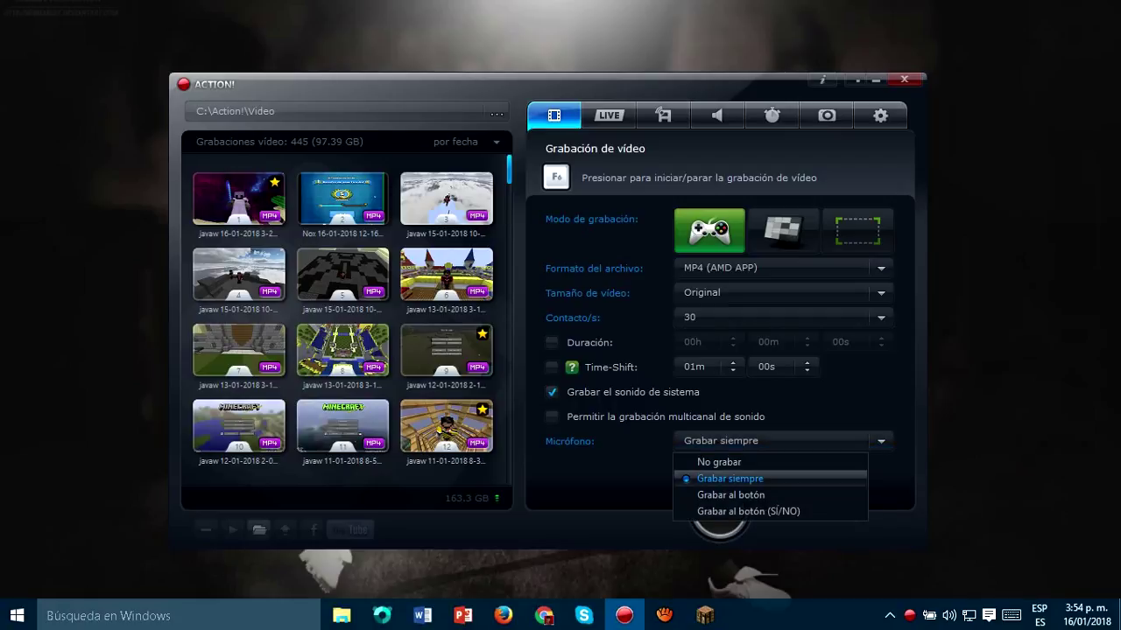
key("Escape")
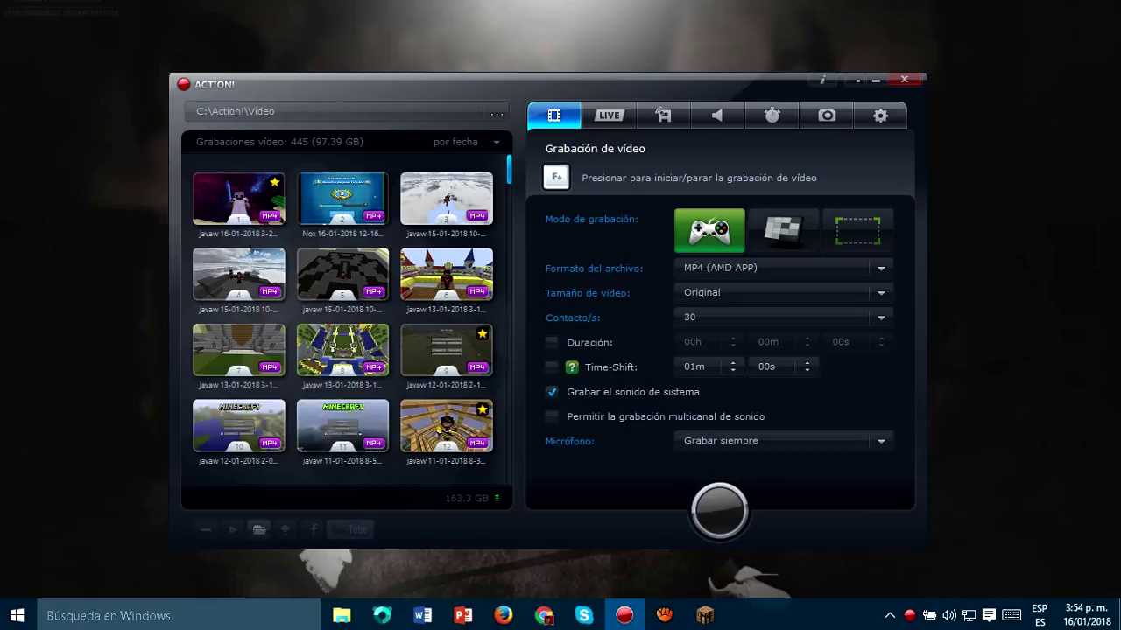
- Set the recording's file format to AVI
left_click(770, 268)
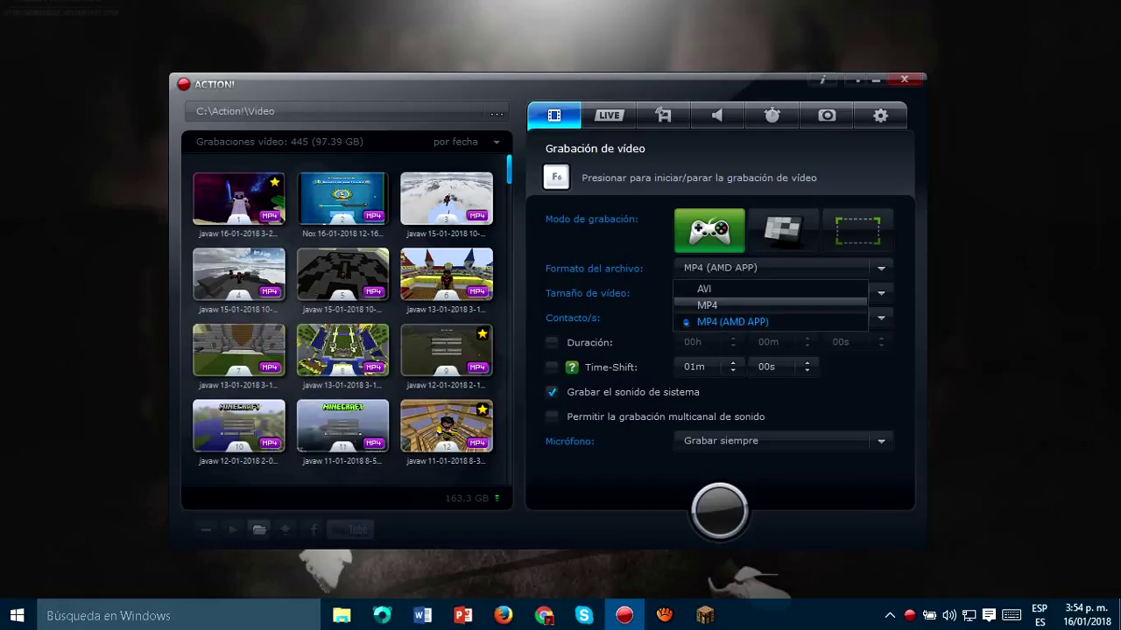
key("Return")
key("alt+Down")
key("Up")
key("Tab")
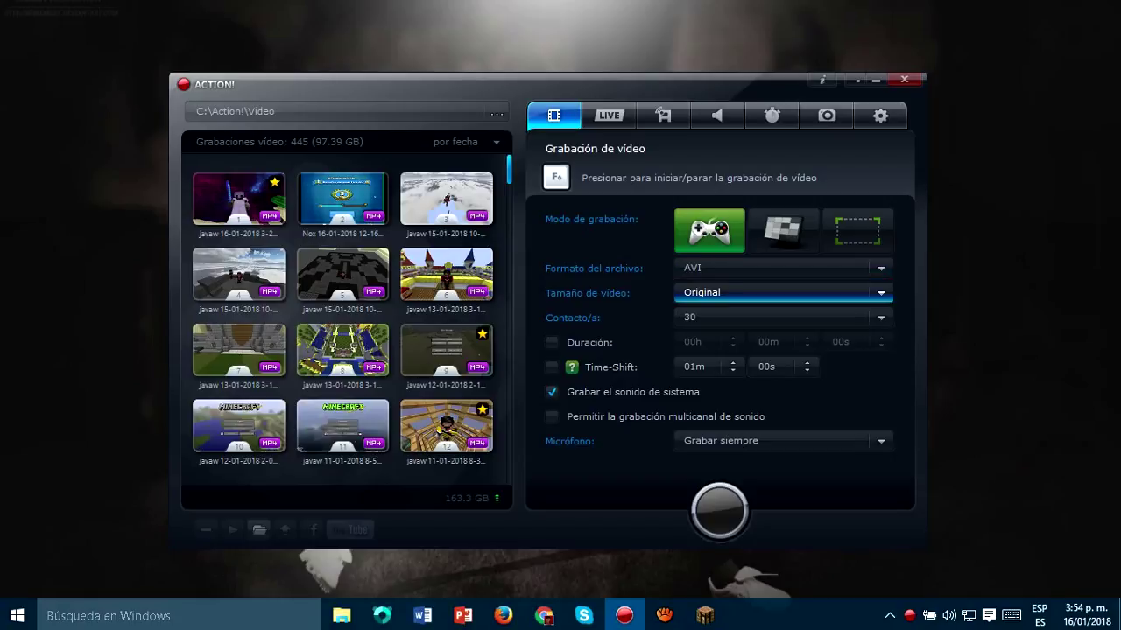
key("shift+Tab")
key("alt+Down")
key("Escape")
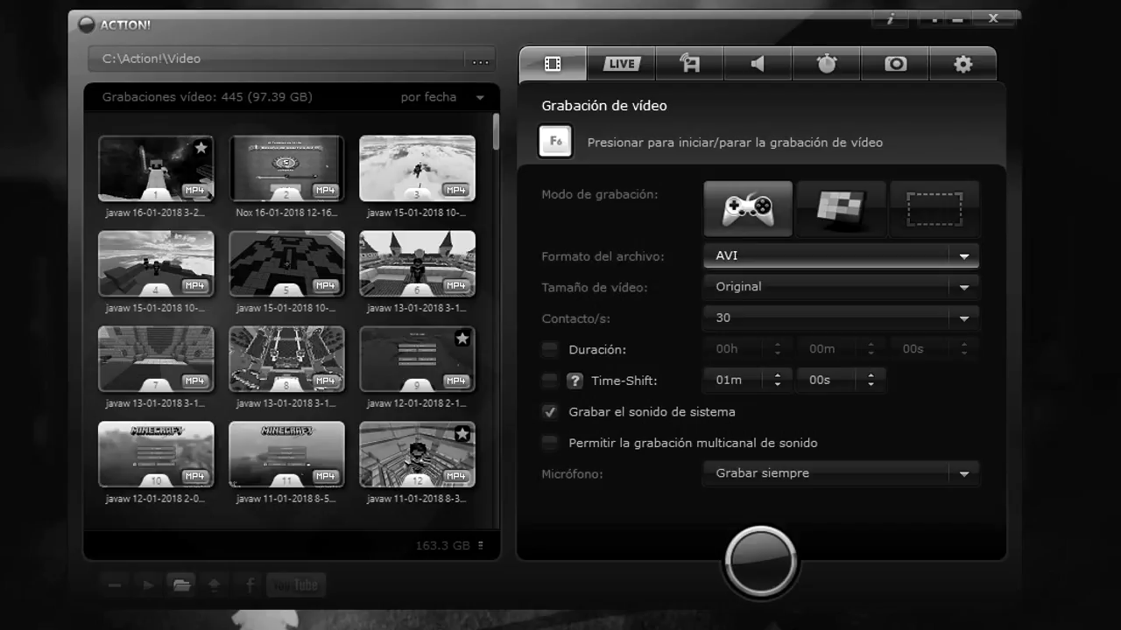
- Set the recording's file format to MP4 (AMD APP)
key("alt+Down")
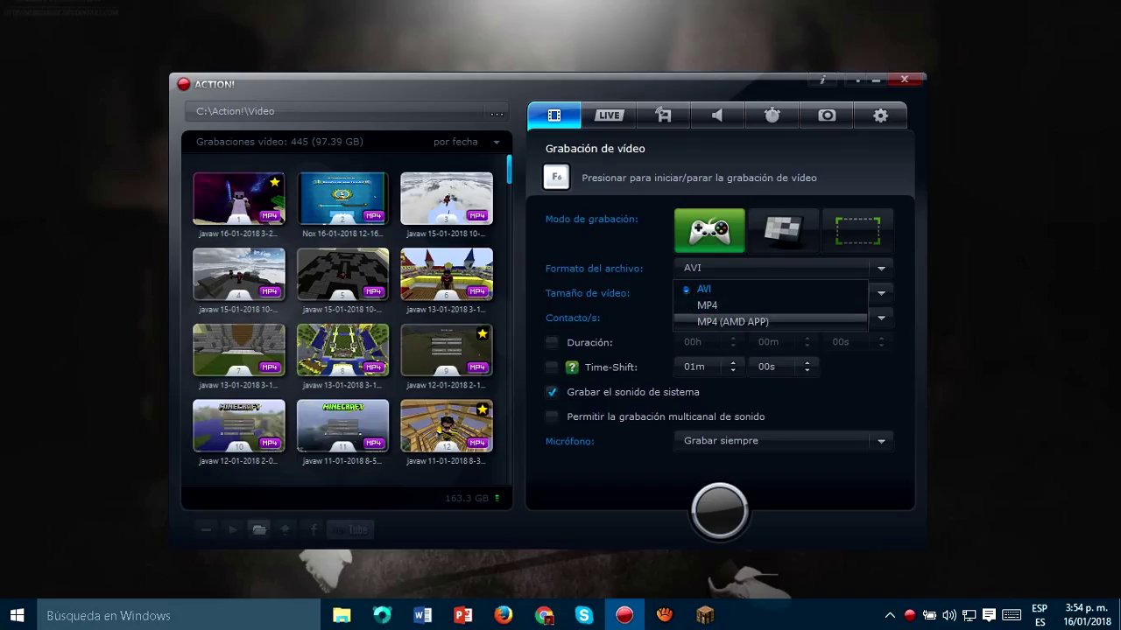
key("Down")
key("Down")
key("Return")
key("alt+Down")
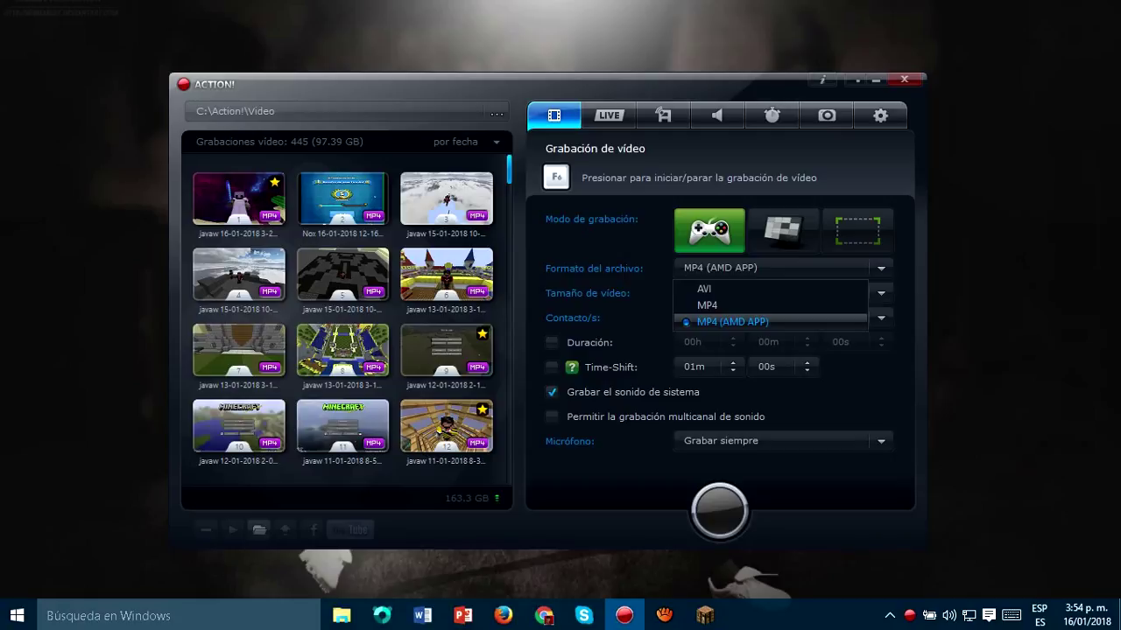
key("Return")
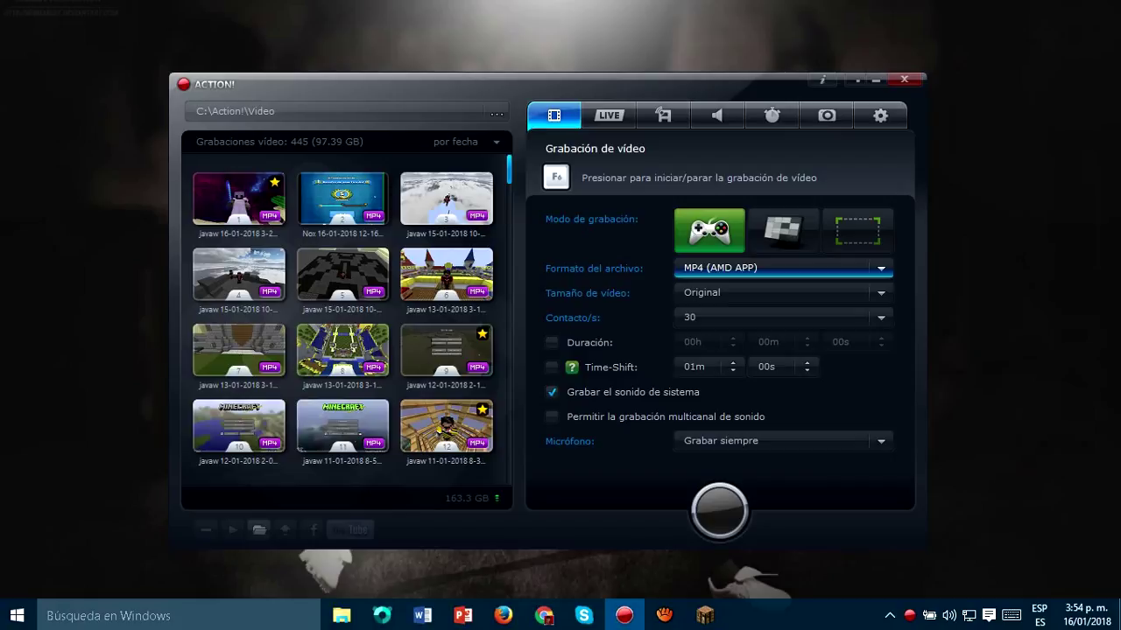
- Switch the recording's file format to MP4 and from there to AVI
left_click(782, 268)
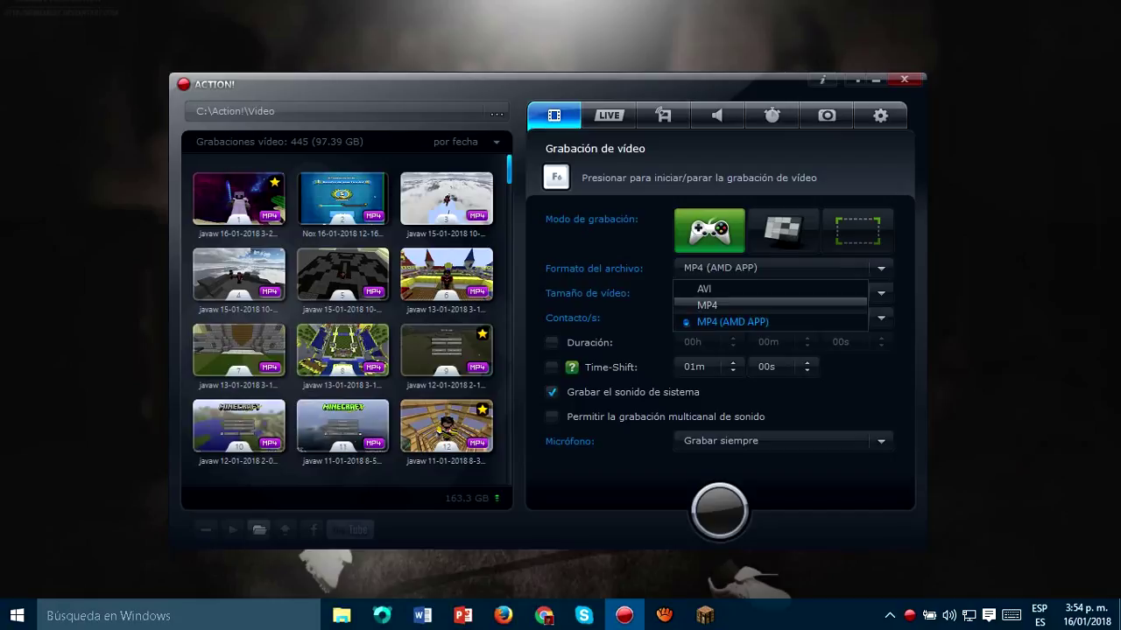
left_click(768, 305)
key("alt+Down")
key("Up")
key("Return")
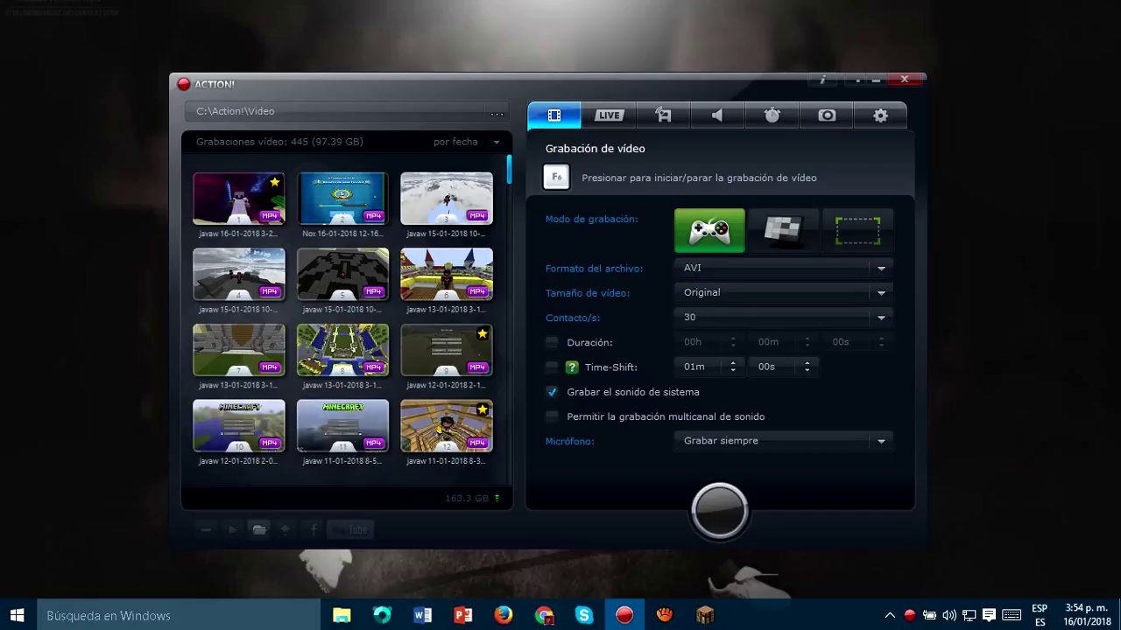
- Look through the recording's file format choices again, from AVI to MP4 (AMD APP)
key("alt+Down")
key("Up")
key("Down")
key("Down")
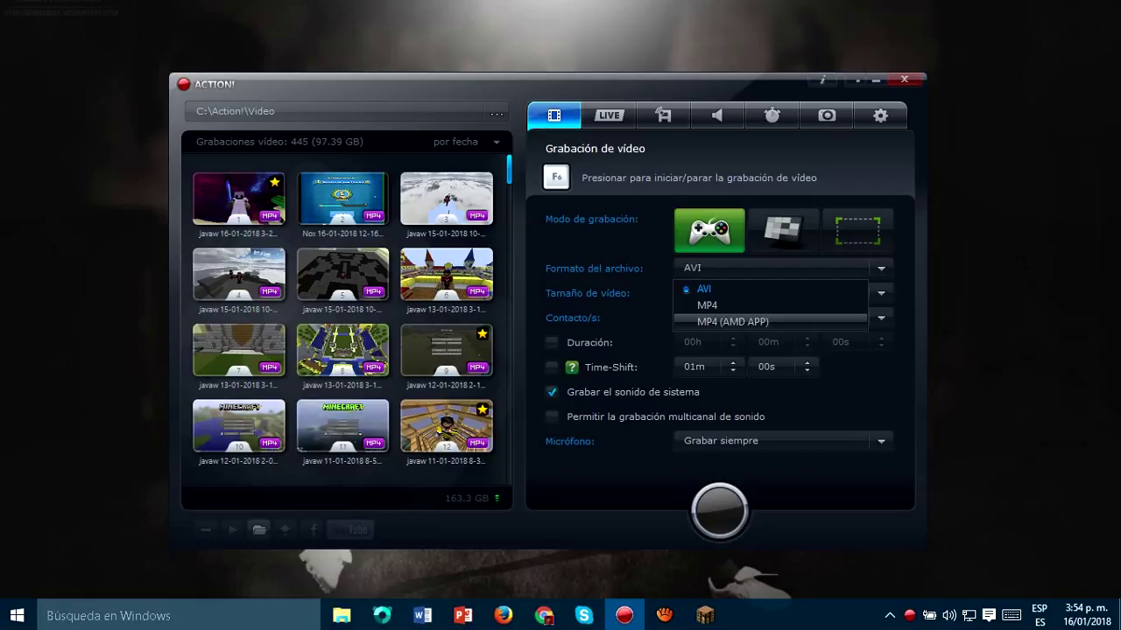
- View the LIVE Streaming settings, and review the output formats for sound recording while keeping WAV
left_click(608, 114)
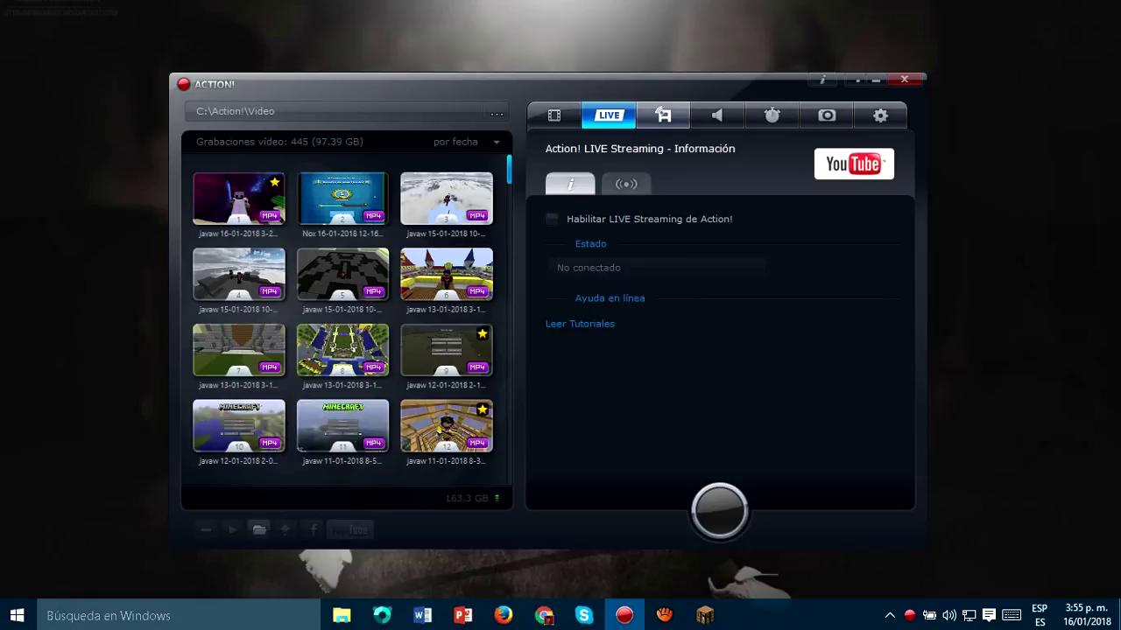
left_click(717, 115)
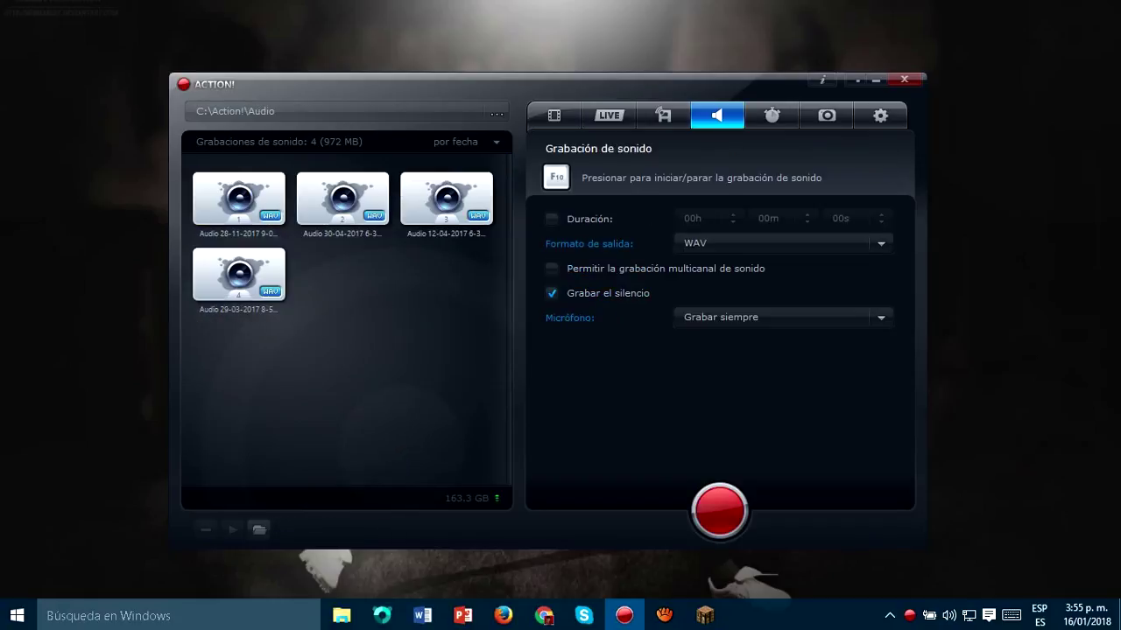
left_click(783, 243)
left_click(784, 243)
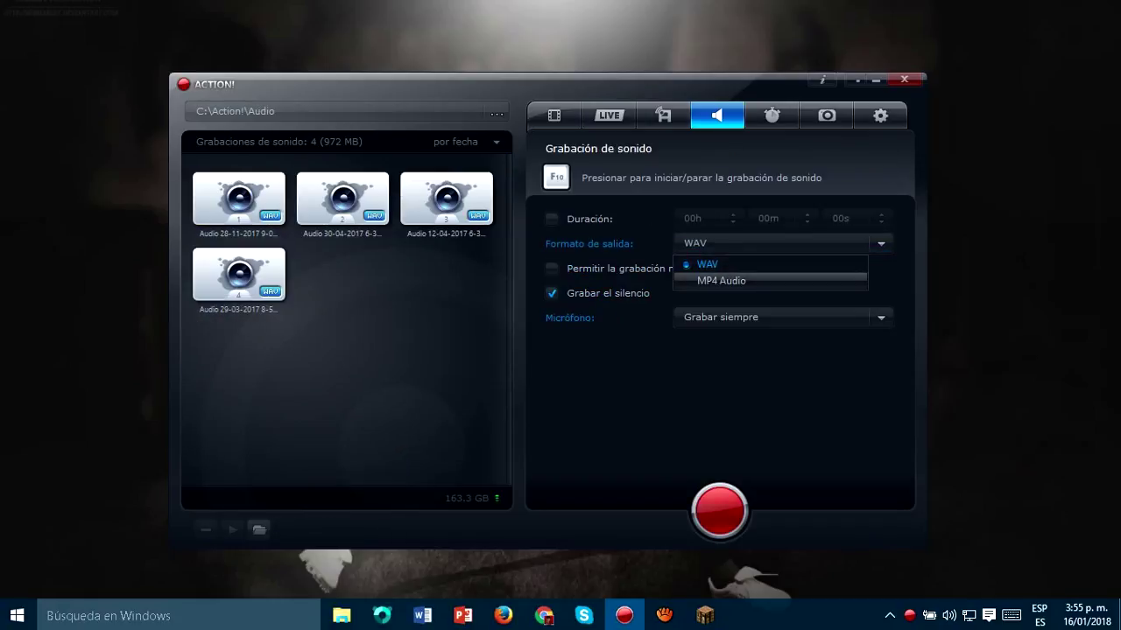
key("Escape")
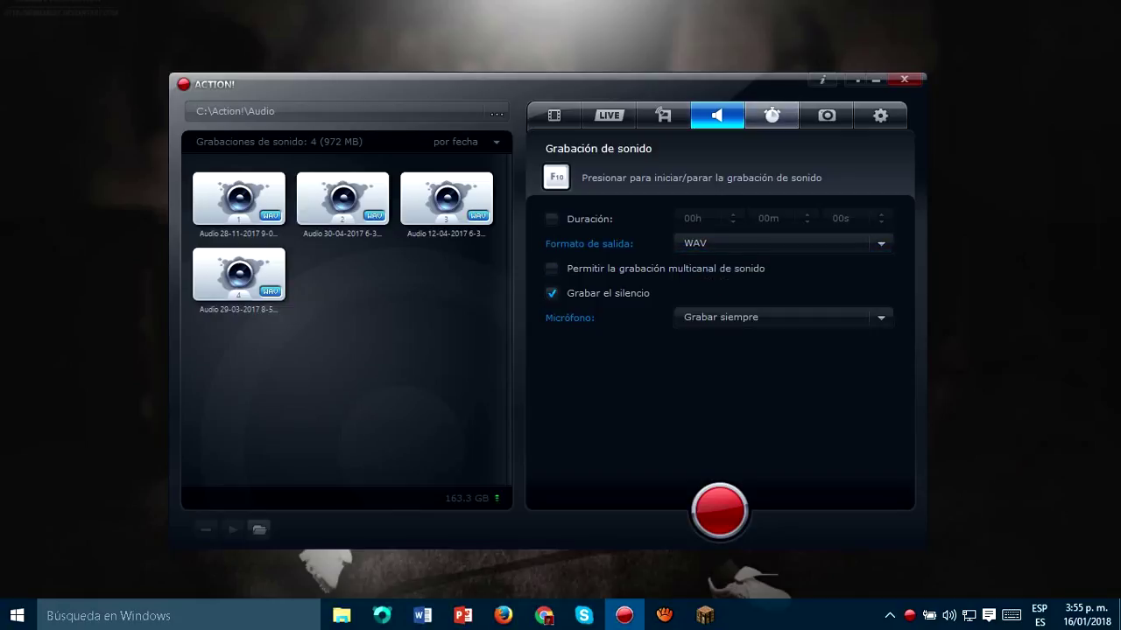
- Review the file formats for screenshots and keep JPEG selected
left_click(771, 114)
left_click(826, 115)
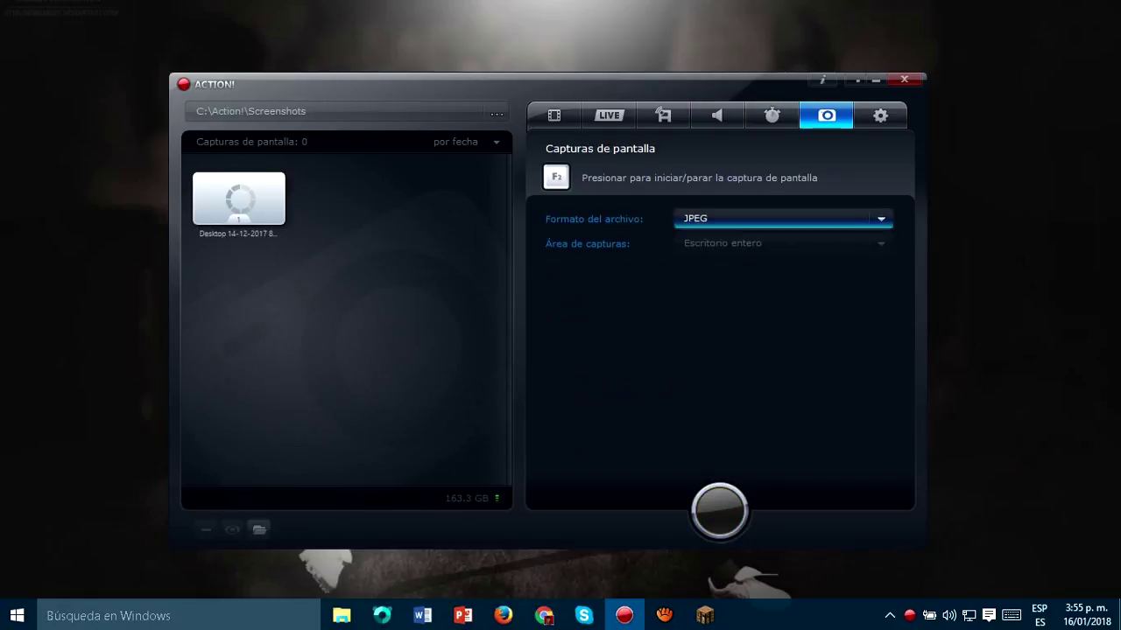
left_click(782, 218)
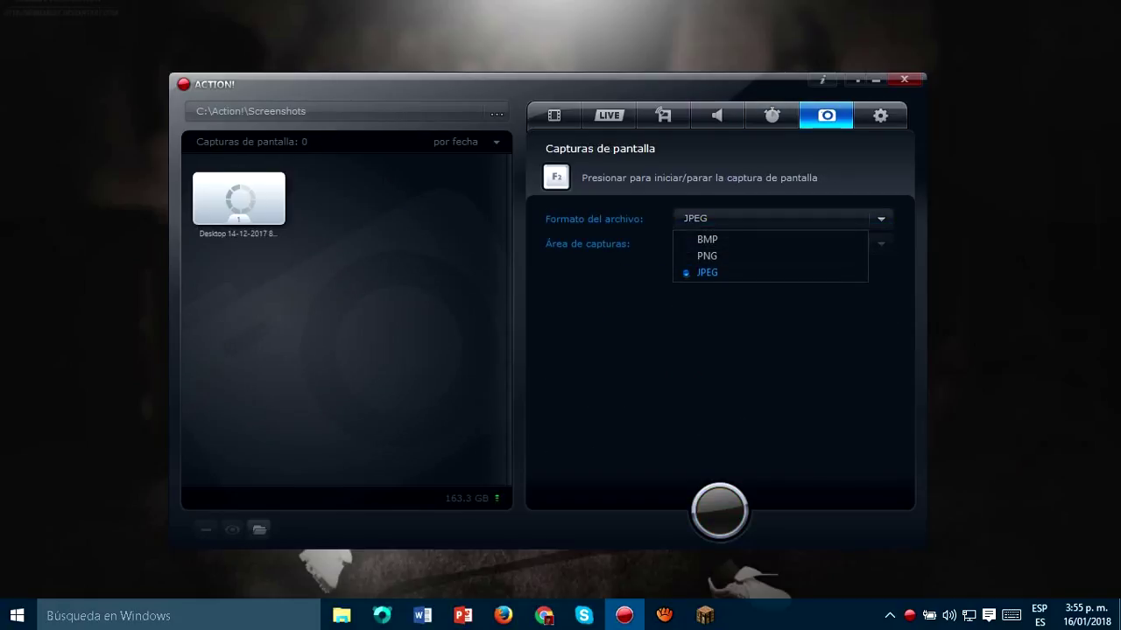
left_click(707, 272)
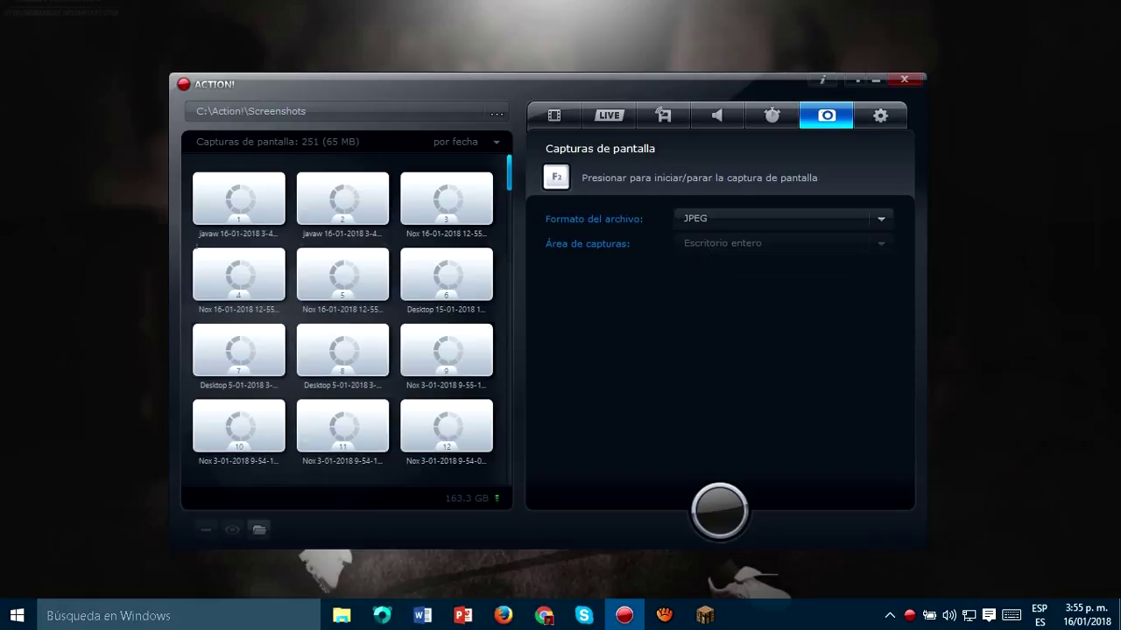
- In the general configuration's video recording settings, try the Alta video quality and set it back to Normal
left_click(880, 115)
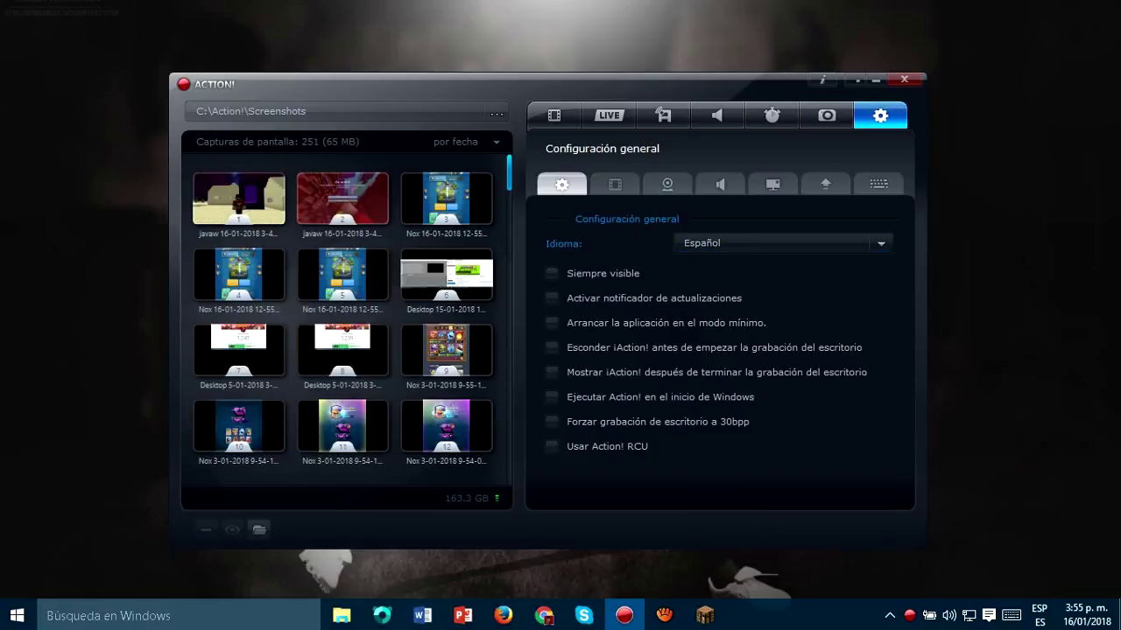
left_click(615, 183)
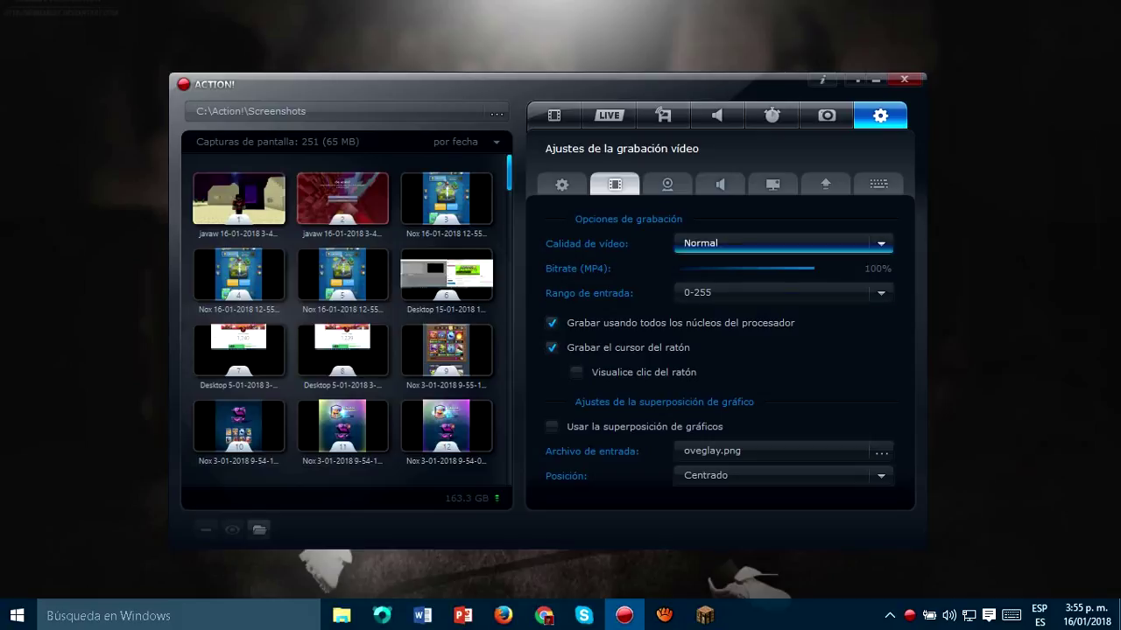
left_click(779, 243)
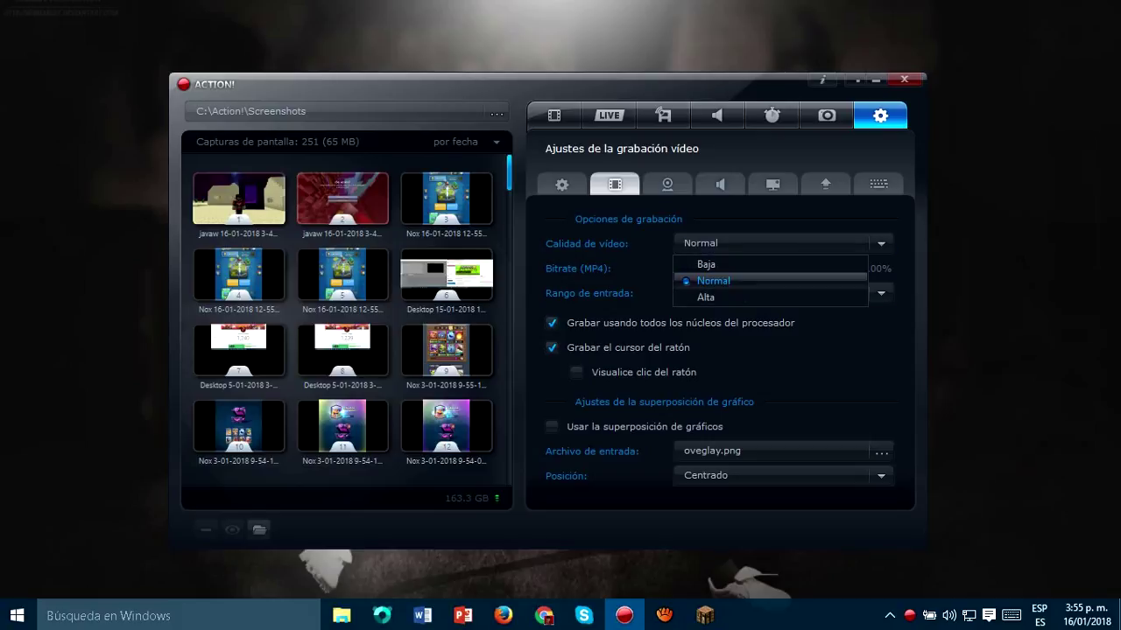
left_click(705, 297)
left_click(779, 243)
left_click(713, 280)
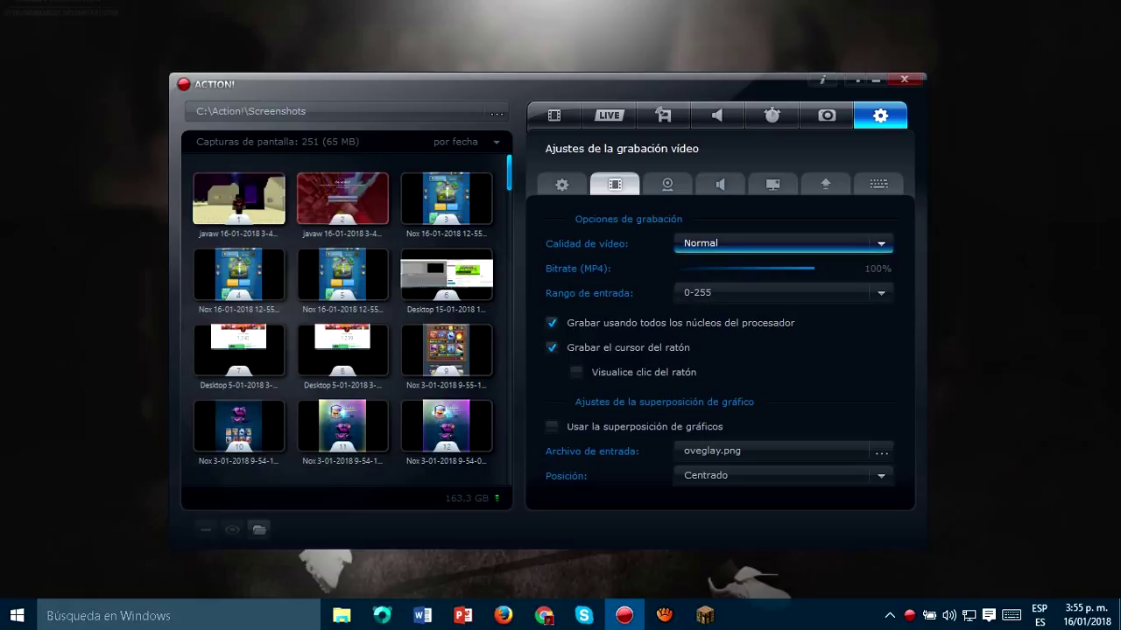
left_click(779, 243)
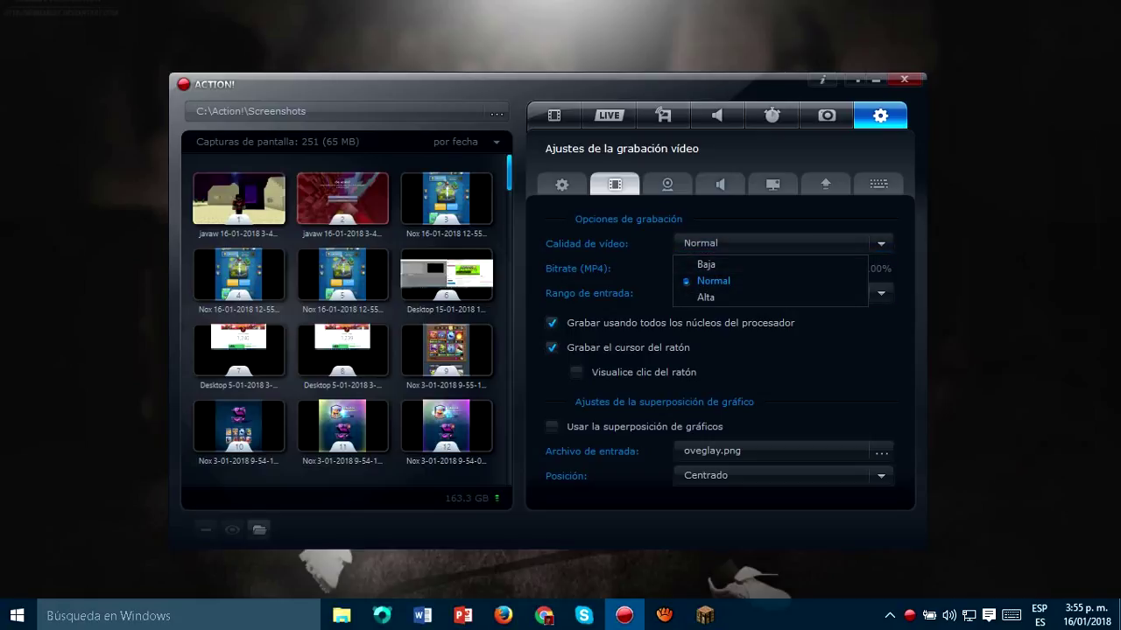
left_click(780, 244)
- Review the input range options for video recording and keep 0-255 selected
left_click(779, 293)
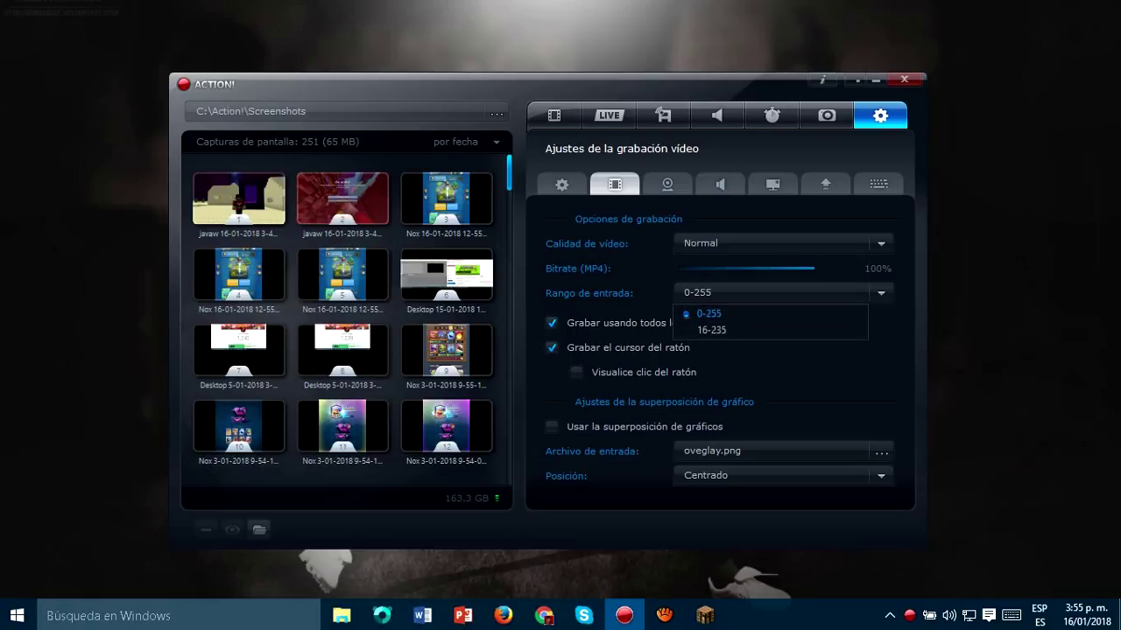
left_click(780, 292)
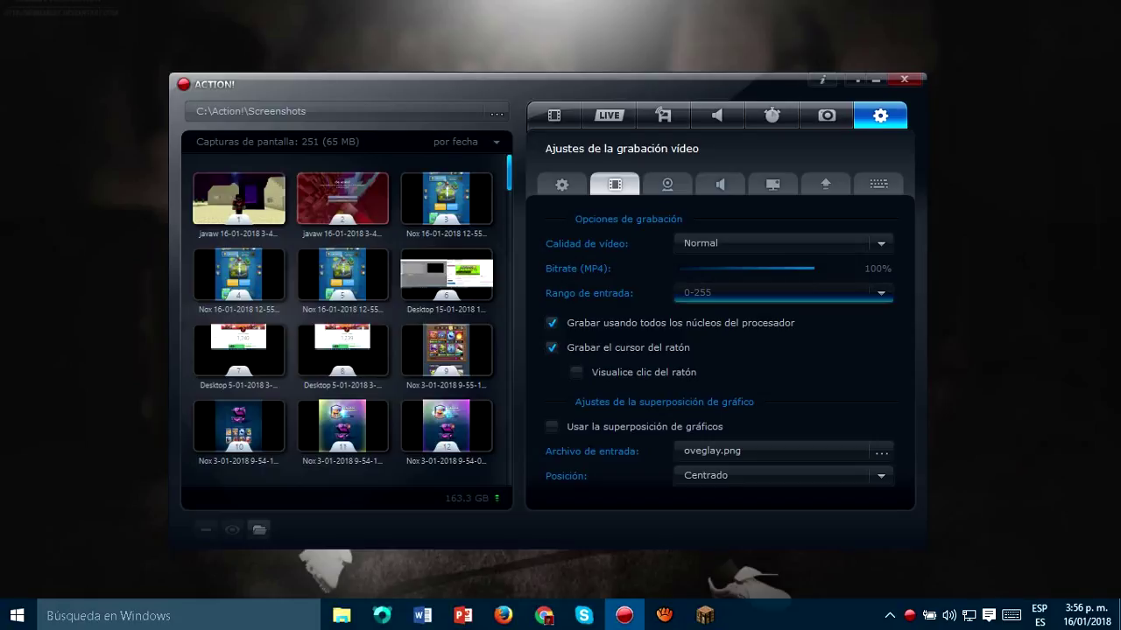
left_click(779, 293)
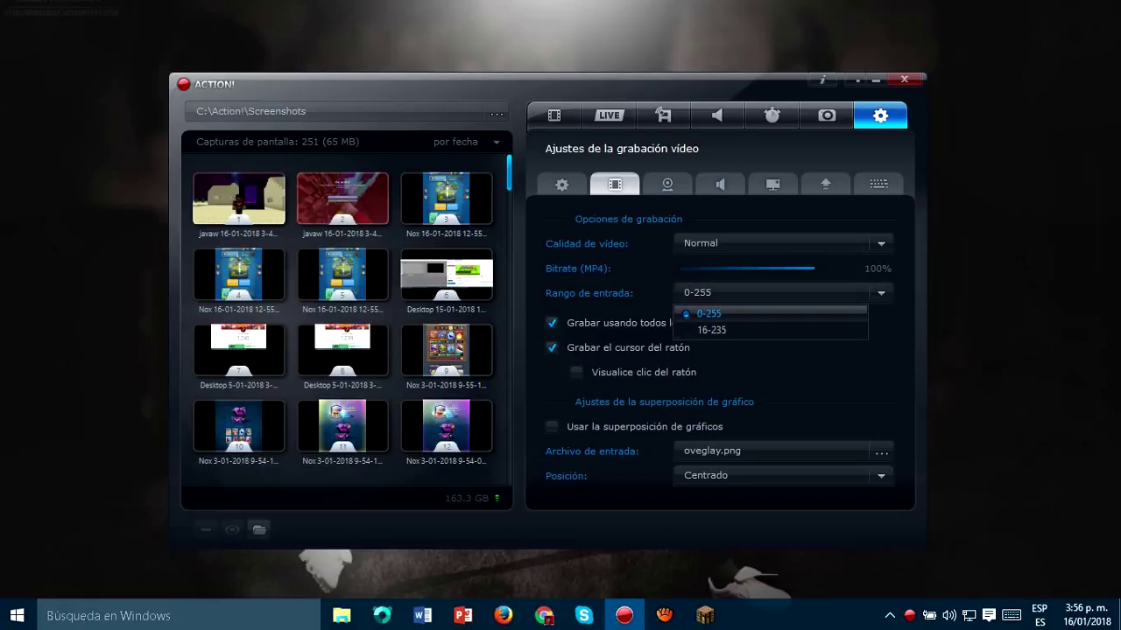
left_click(771, 313)
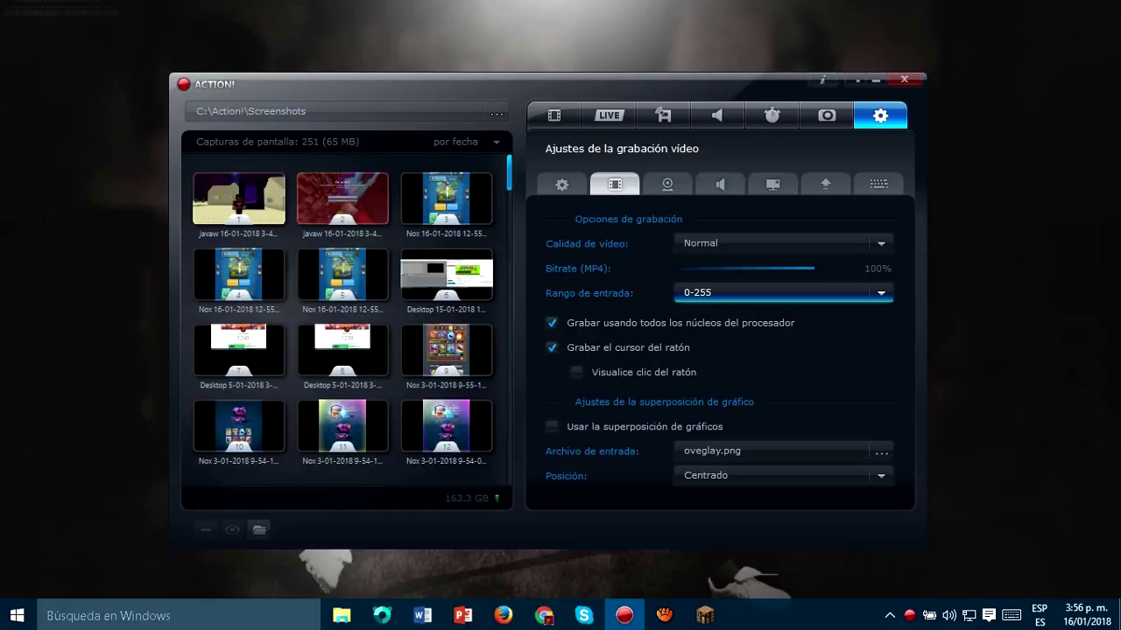
- Turn off recording with all processor cores and turn it on again
key("Tab")
key("space")
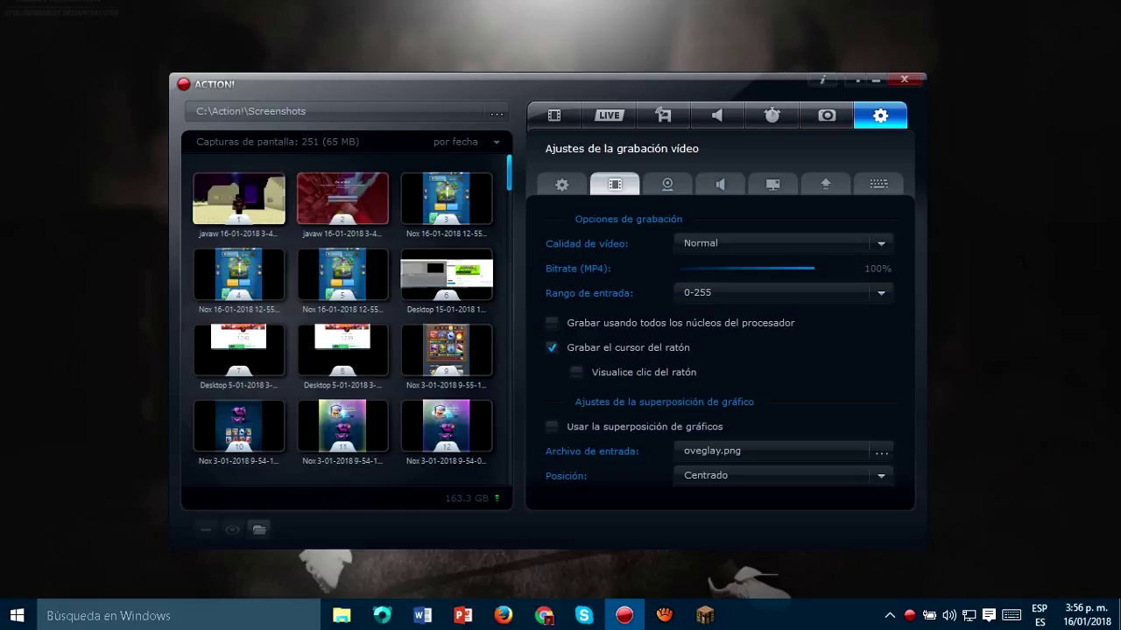
key("space")
- Try the mouse click visualization and the graphics overlay, turning each one on and off again
left_click(576, 372)
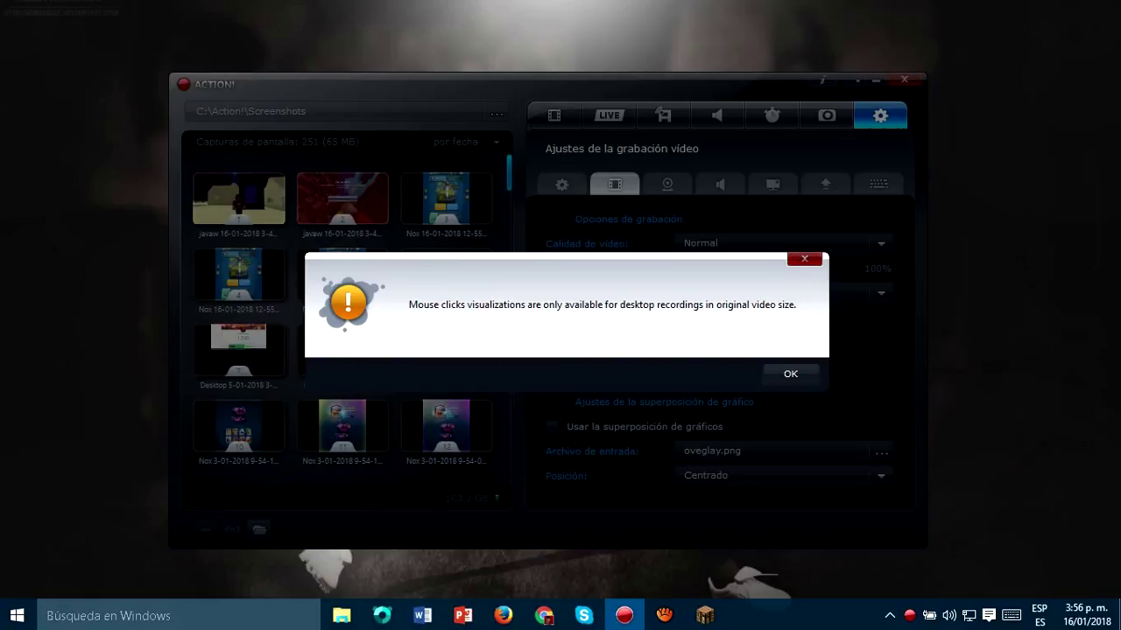
left_click(790, 374)
left_click(576, 372)
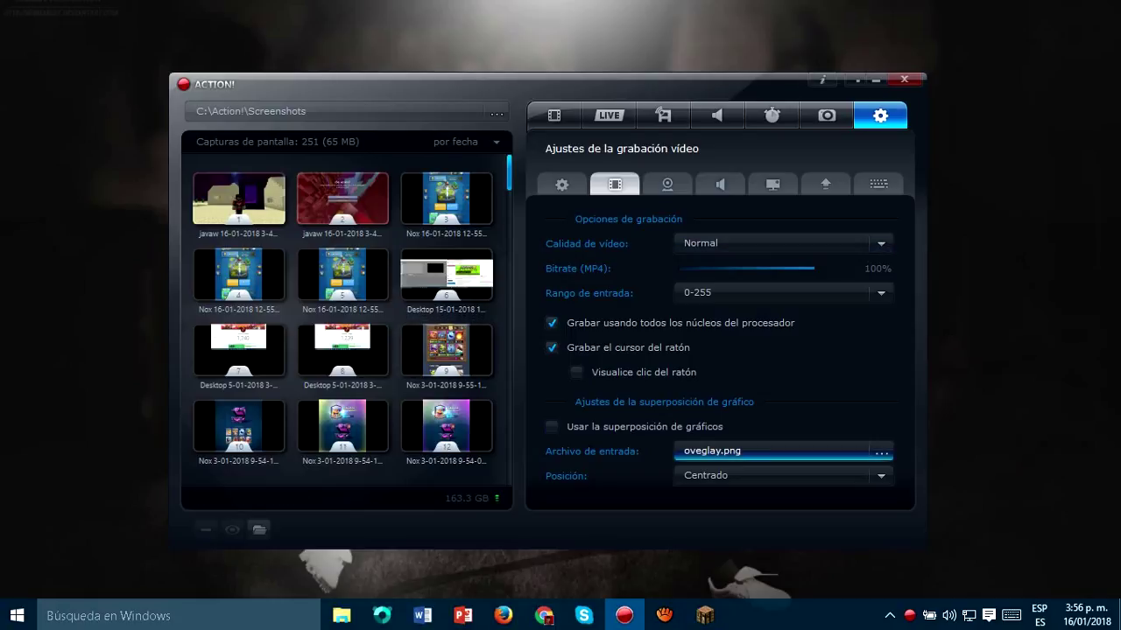
left_click(552, 427)
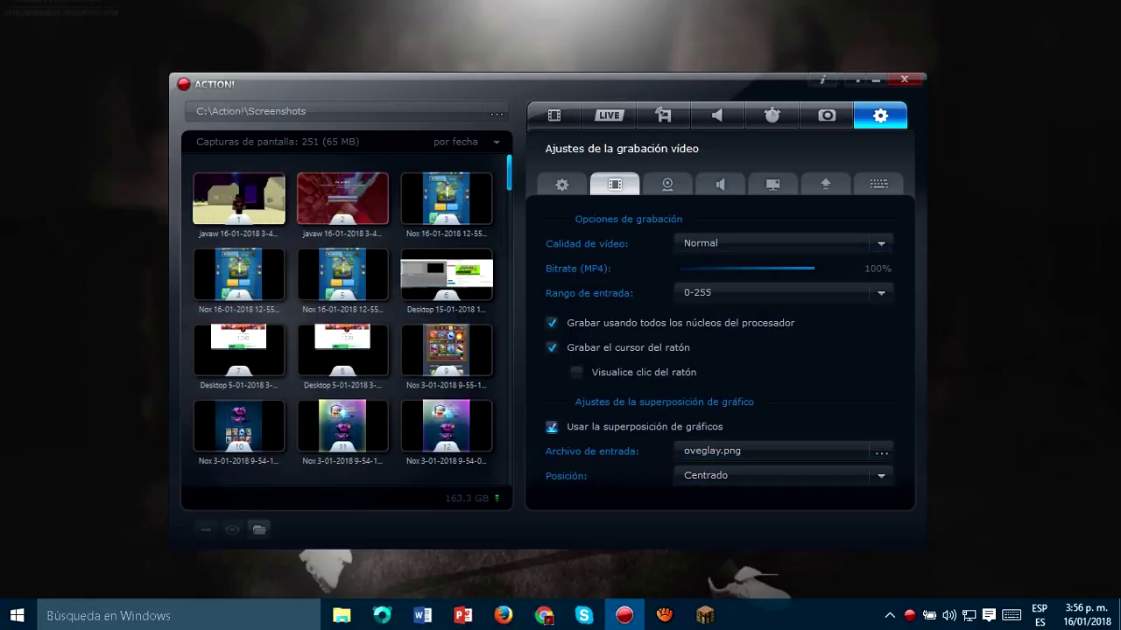
left_click(552, 426)
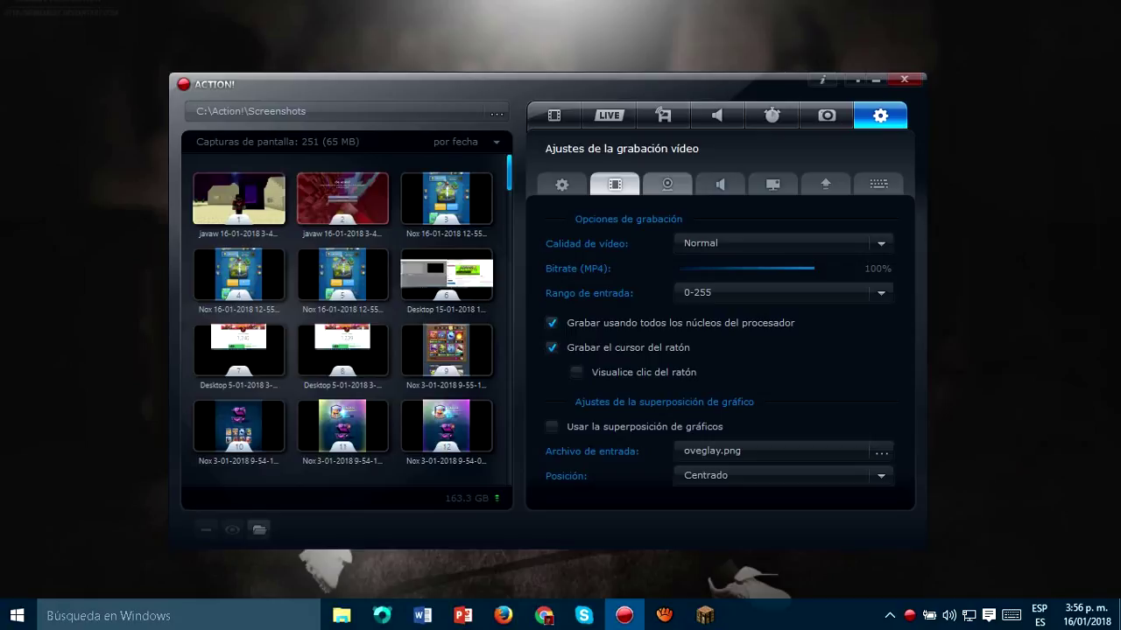
- Review the webcam and sound settings, keeping Micro JH3ZUS (Conexant SmartAudio HD) as microphone and Altavoces (Conexant SmartAudio HD) for system sound
left_click(668, 184)
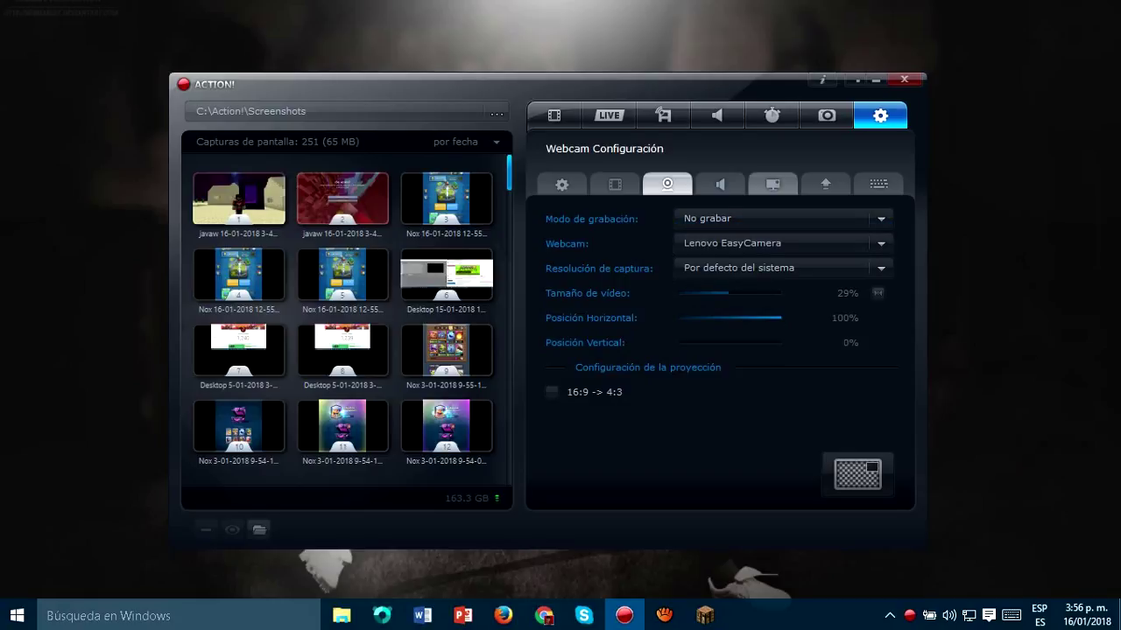
left_click(720, 184)
left_click(781, 248)
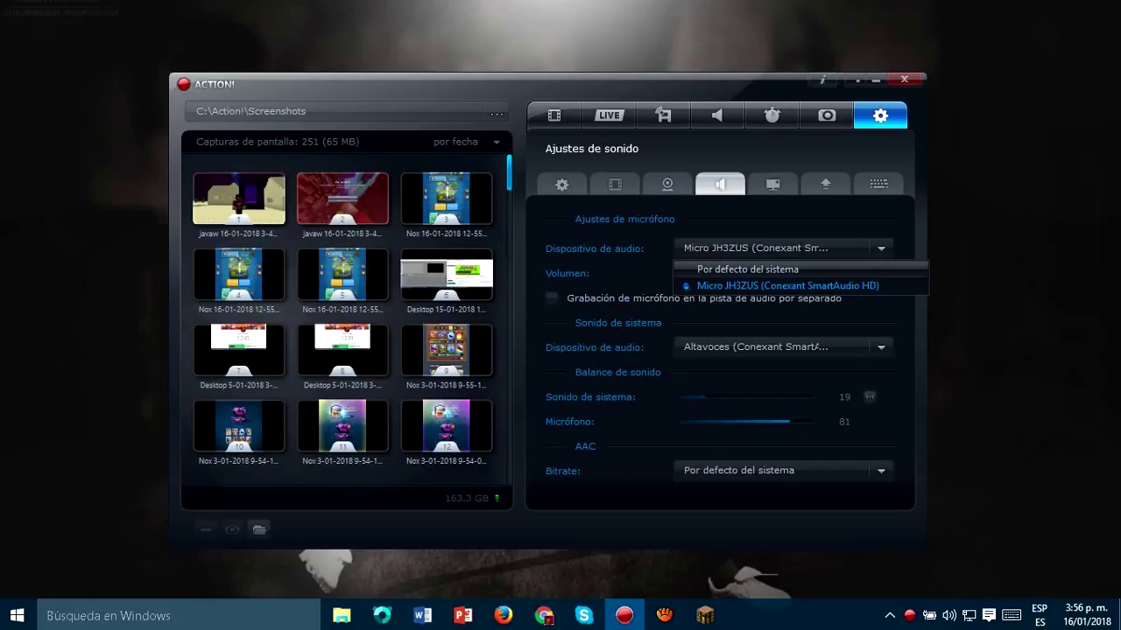
left_click(782, 281)
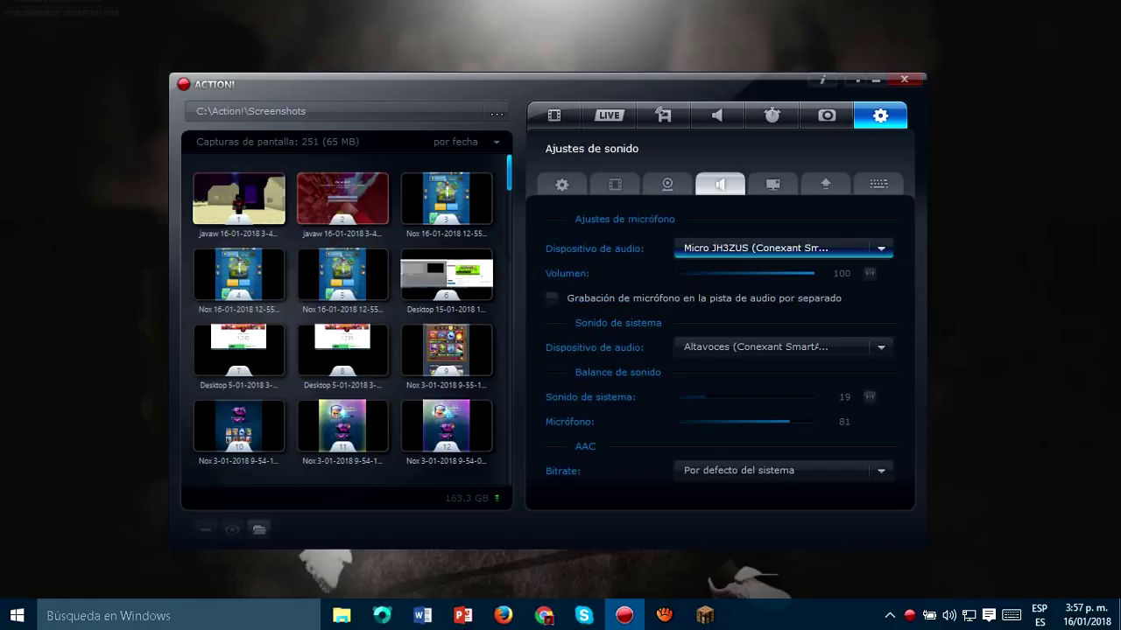
left_click(779, 347)
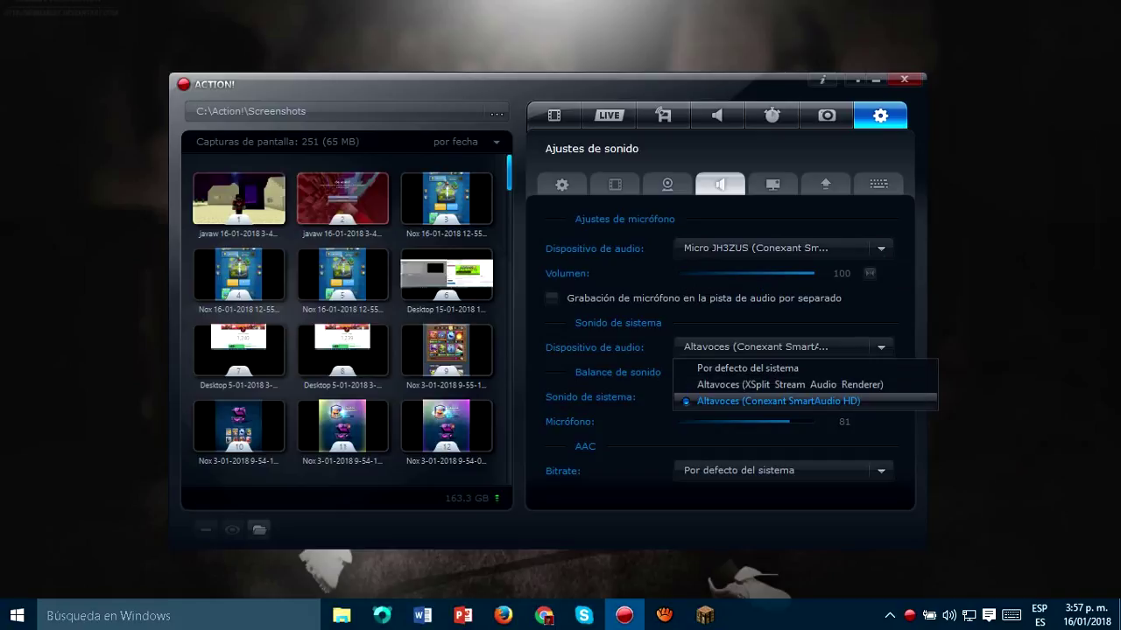
left_click(778, 401)
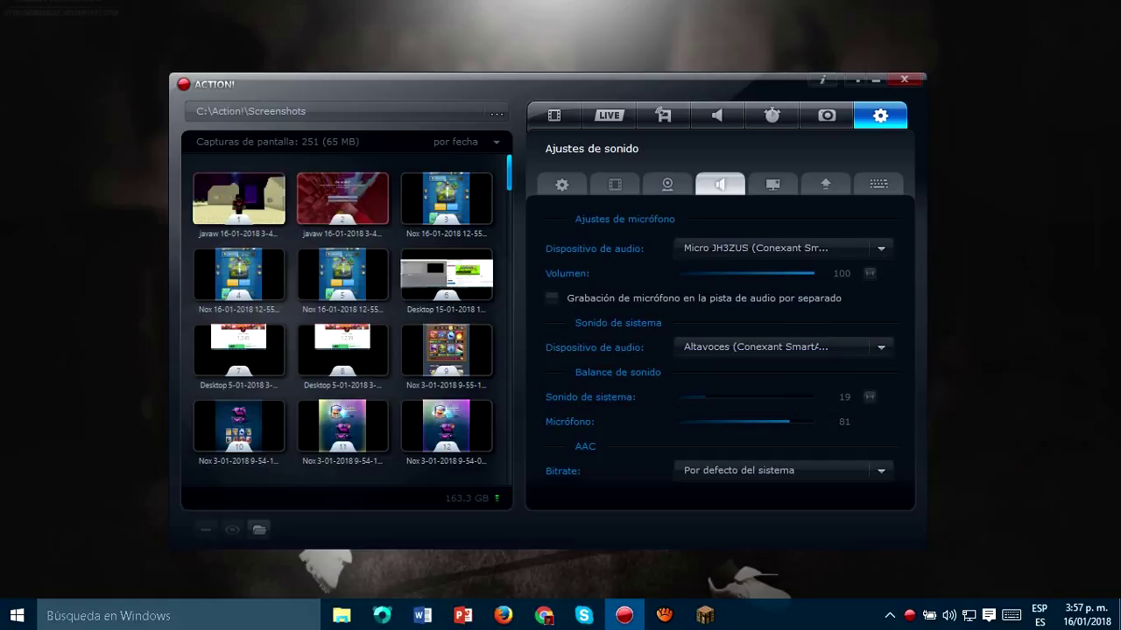
- Raise the microphone's share of the sound balance to 100
key("Right")
key("Right")
key("Right")
key("Right")
key("Right")
key("Right")
key("Right")
key("Right")
key("Right")
key("Right")
key("Right")
key("Right")
key("Right")
key("Right")
key("Right")
key("Right")
key("Right")
key("Right")
key("Right")
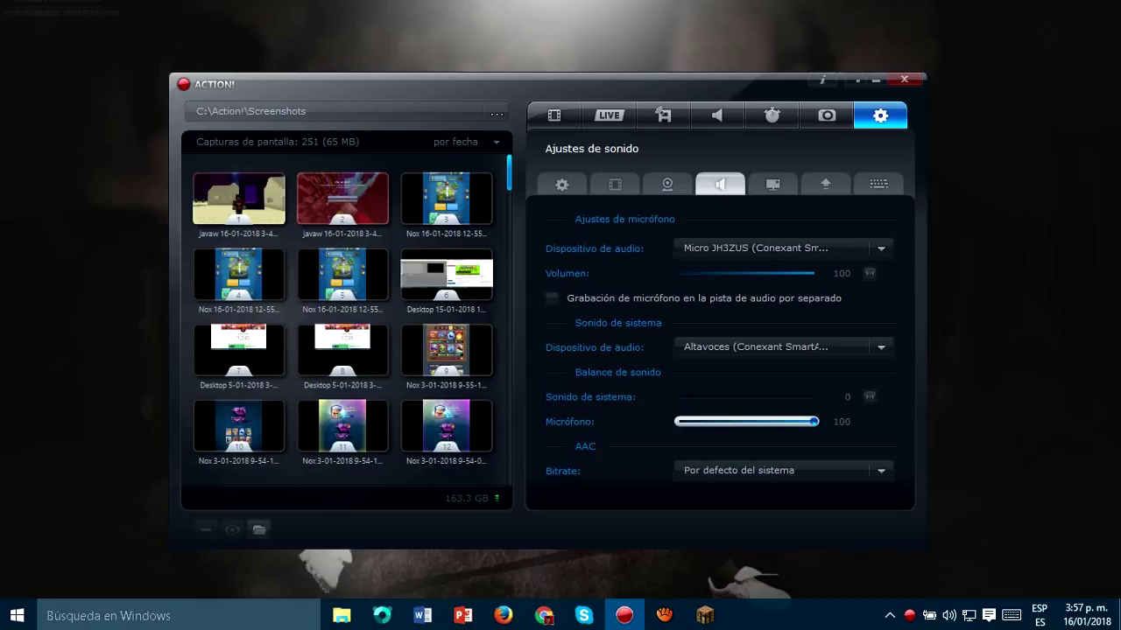
- Set the sound balance to 15 for system sound and 85 for the microphone
key("shift+Tab")
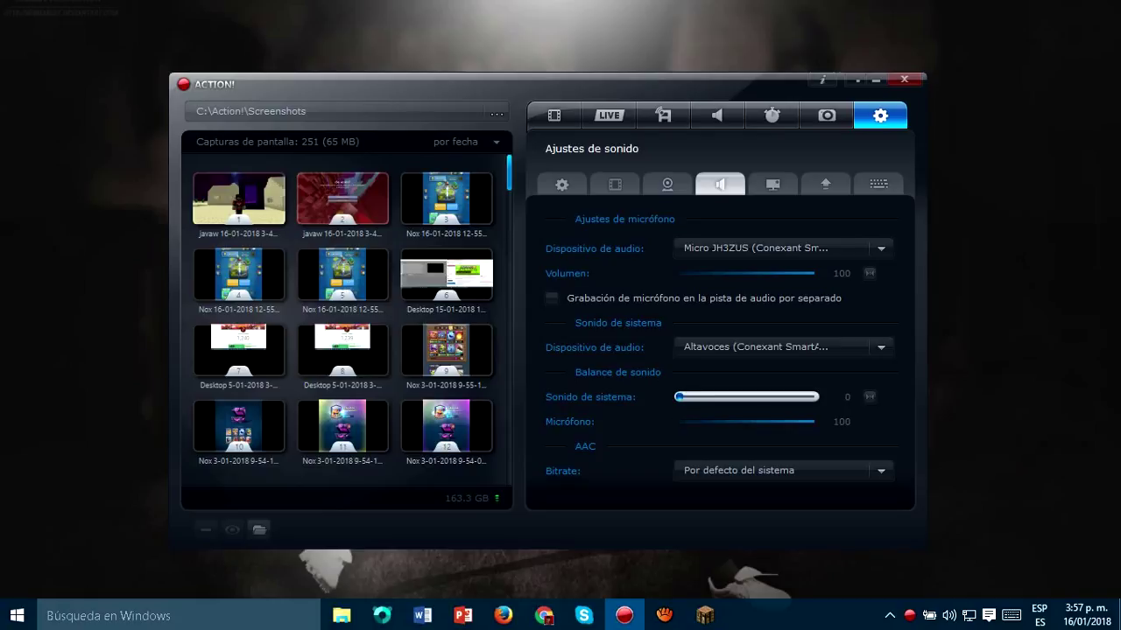
key("Right")
key("Right")
key("Right")
key("Right")
key("Right")
key("Right")
key("Right")
key("Right")
key("Right")
key("Right")
key("Right")
key("Tab")
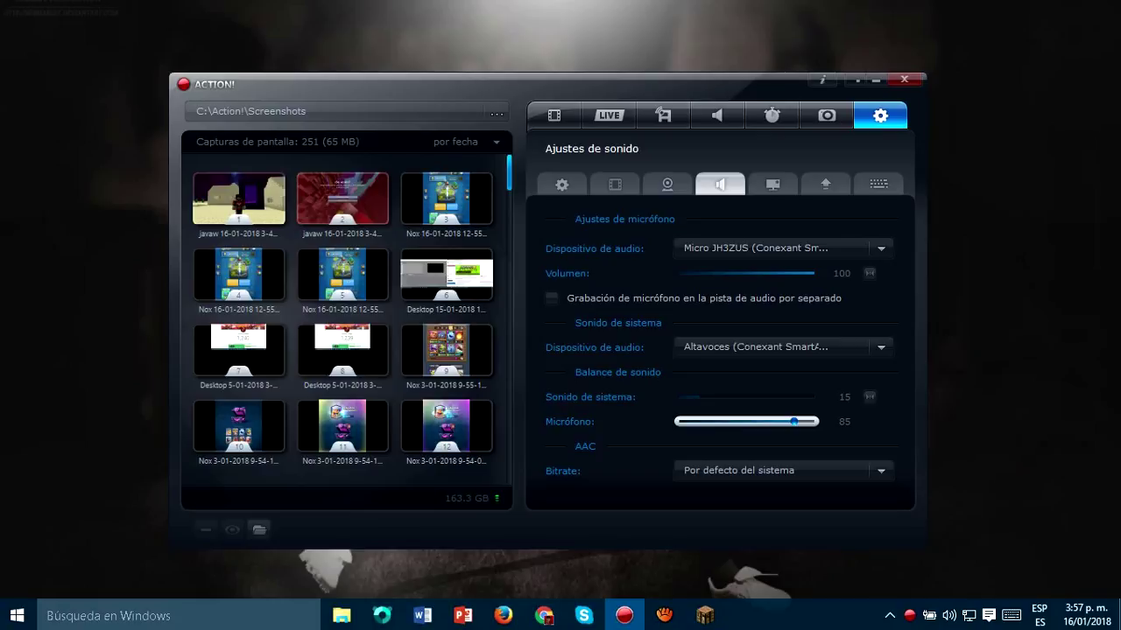
key("shift+Tab")
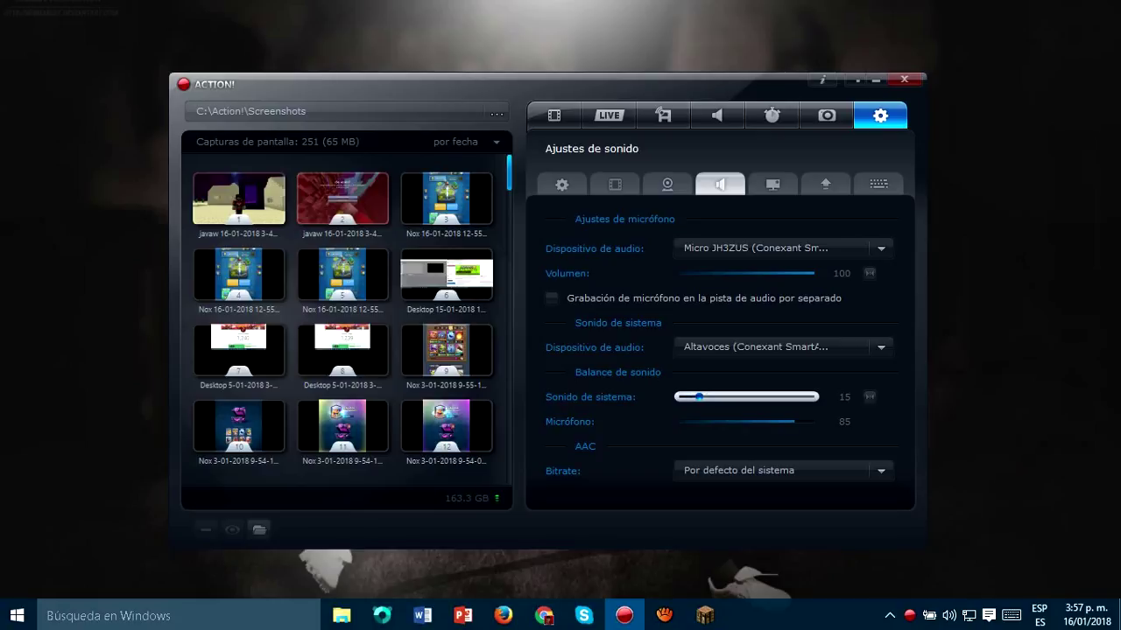
key("Tab")
key("shift+Tab")
key("Tab")
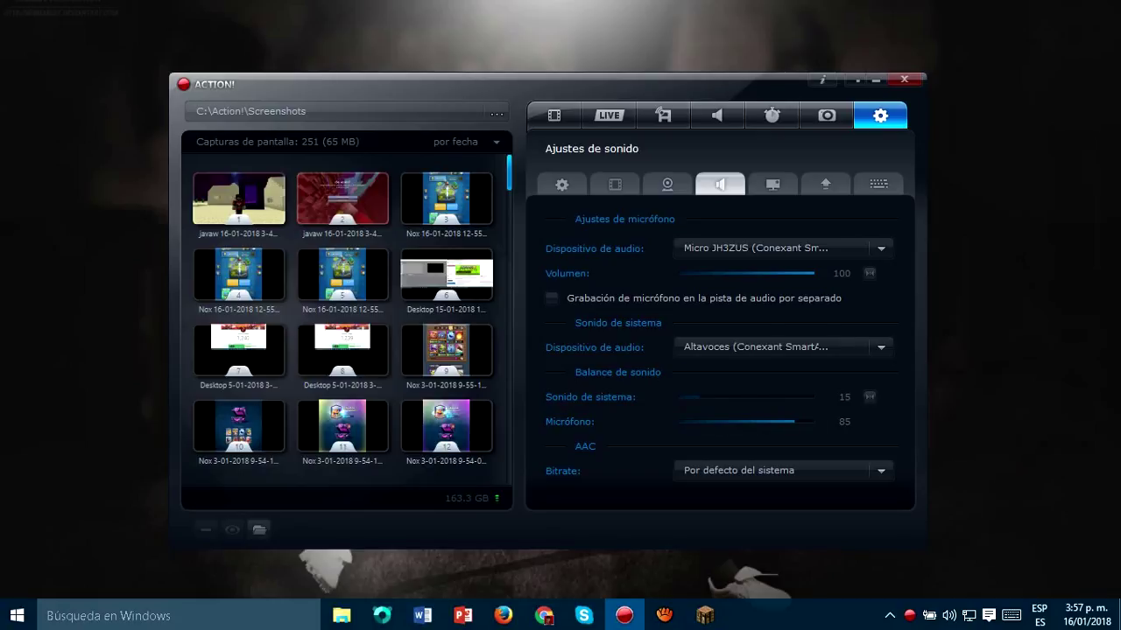
- Turn on recording the microphone in a separate audio track and turn it off again
left_click(551, 299)
left_click(552, 299)
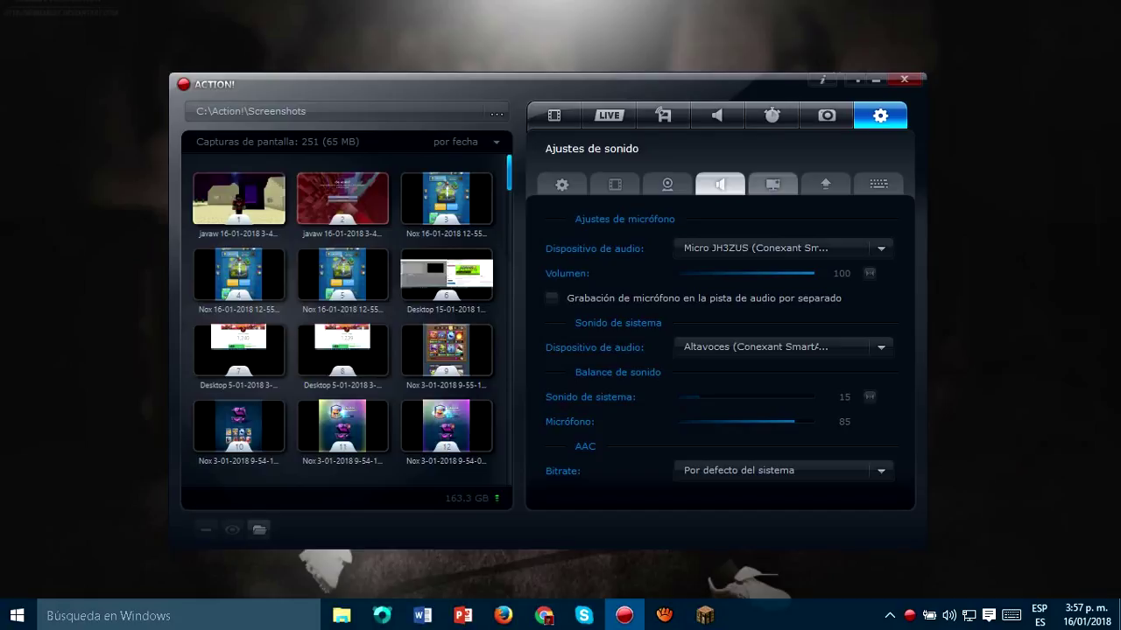
- In the HUD settings, turn the option for not showing the HUD (No mostrar HUD) on and off again
left_click(773, 184)
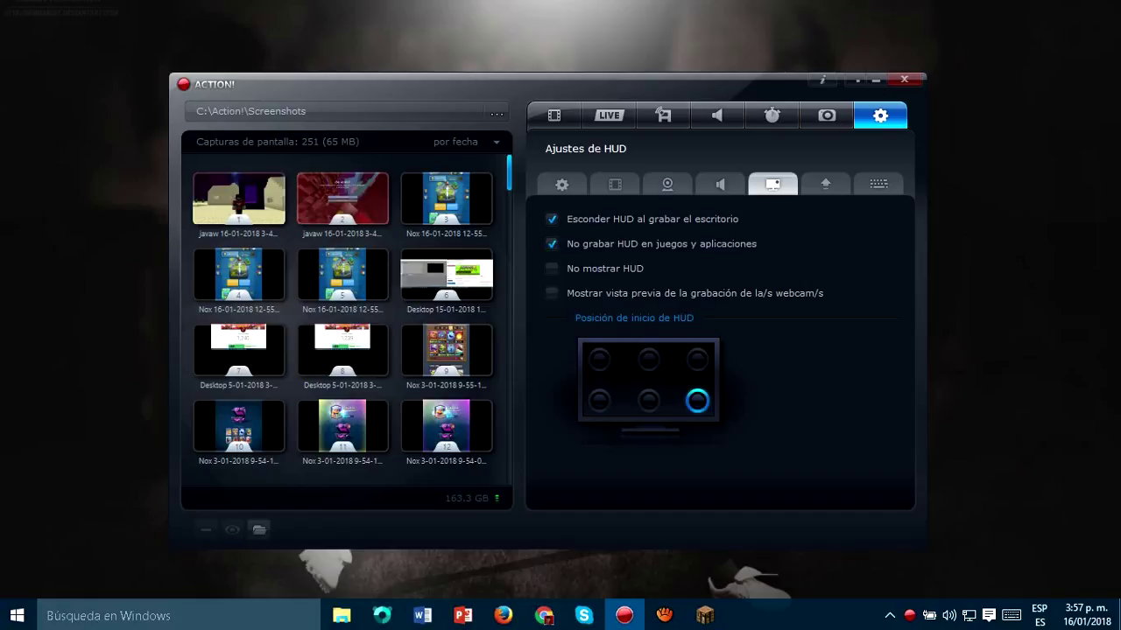
left_click(552, 269)
left_click(551, 268)
left_click(552, 269)
left_click(552, 269)
- Enable hardware acceleration for video encoding in the export settings, keeping AMD APP as the encoder
left_click(824, 183)
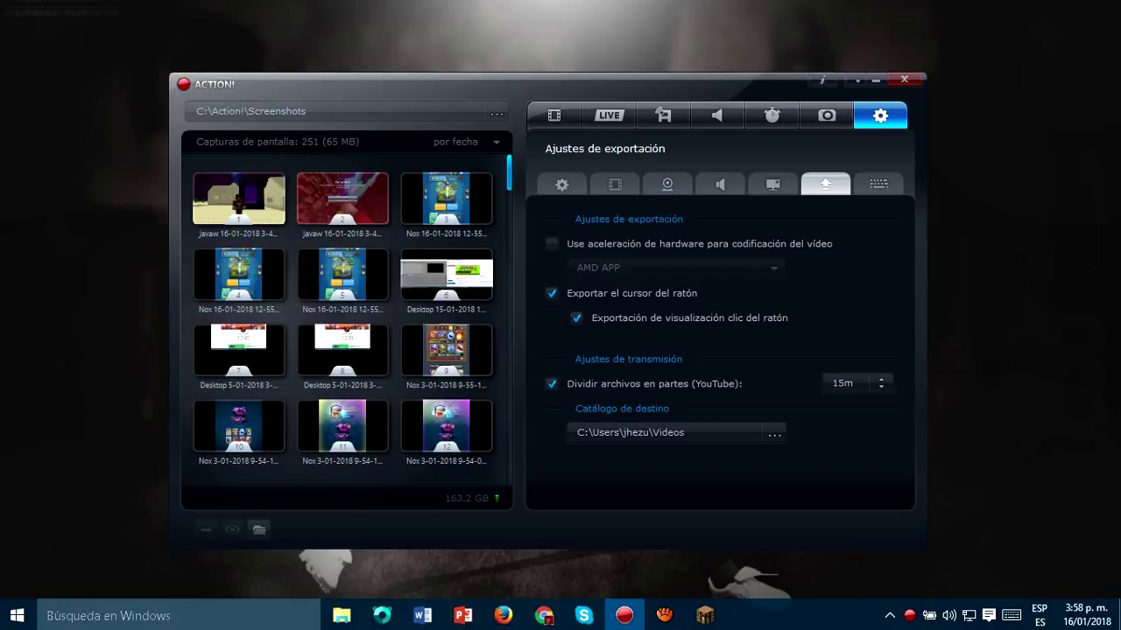
left_click(552, 244)
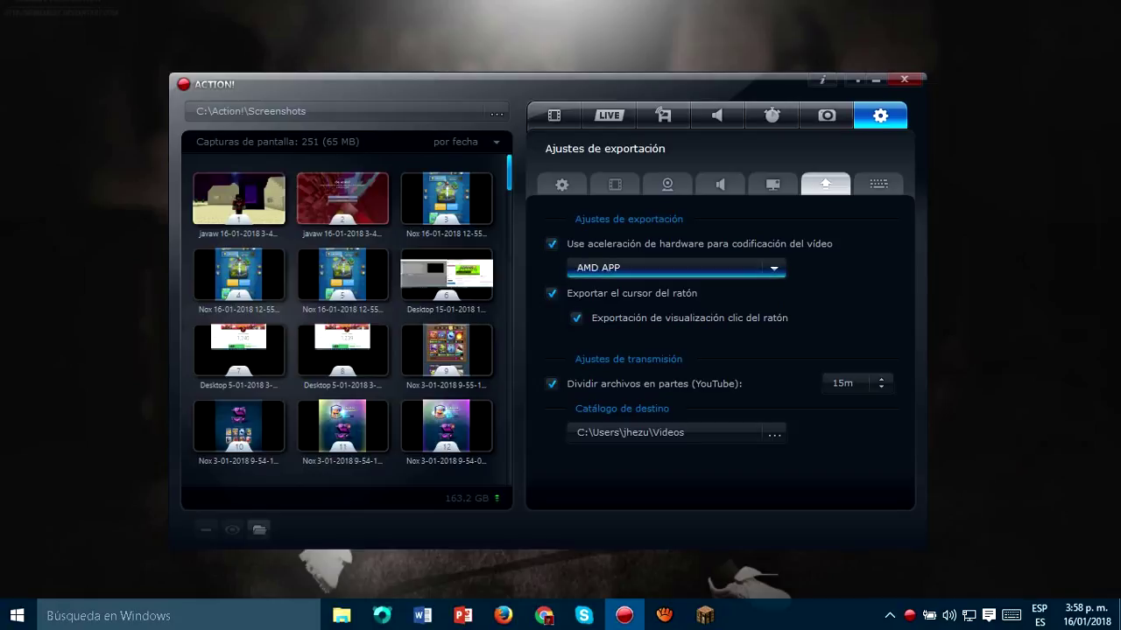
left_click(676, 268)
left_click(675, 268)
left_click(676, 268)
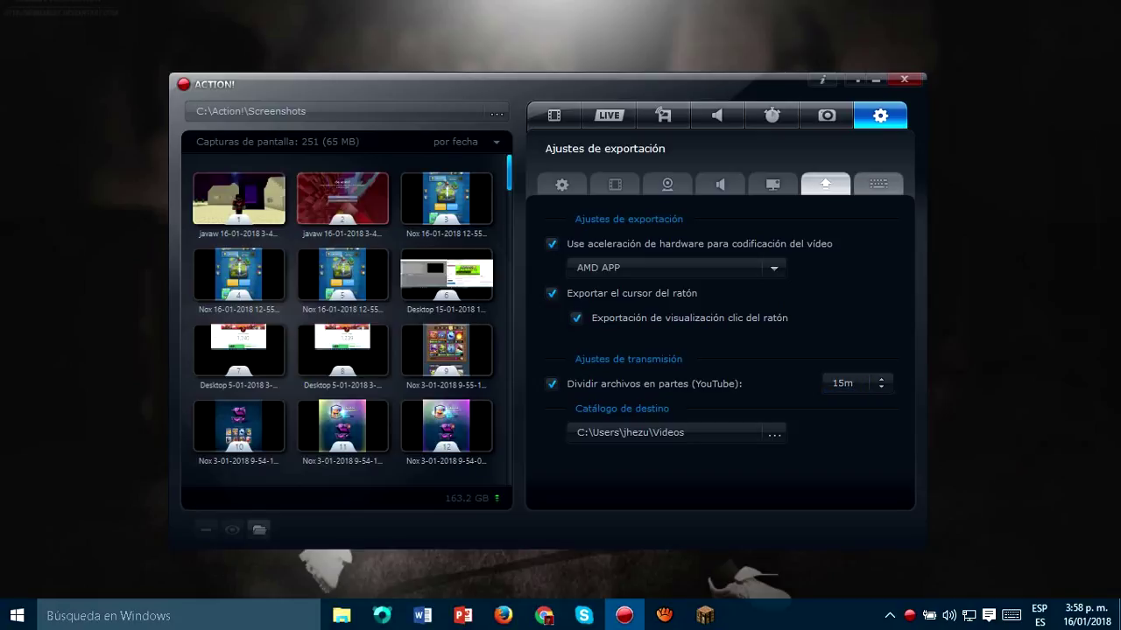
- Review the recorder's hotkey assignments and return to the video recording settings
left_click(878, 183)
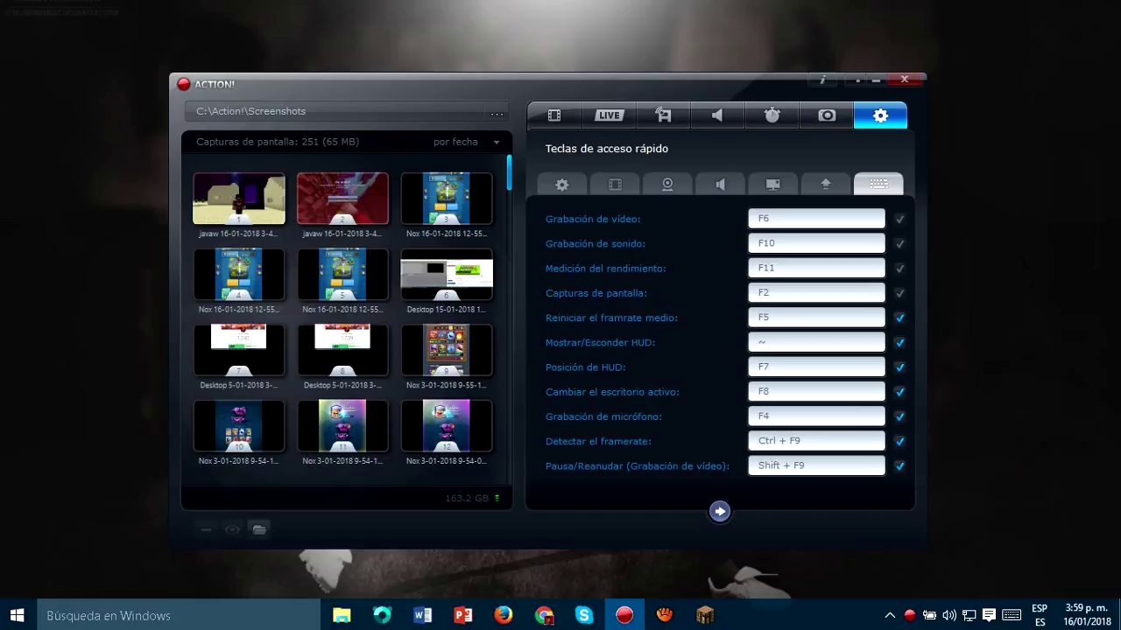
left_click(554, 114)
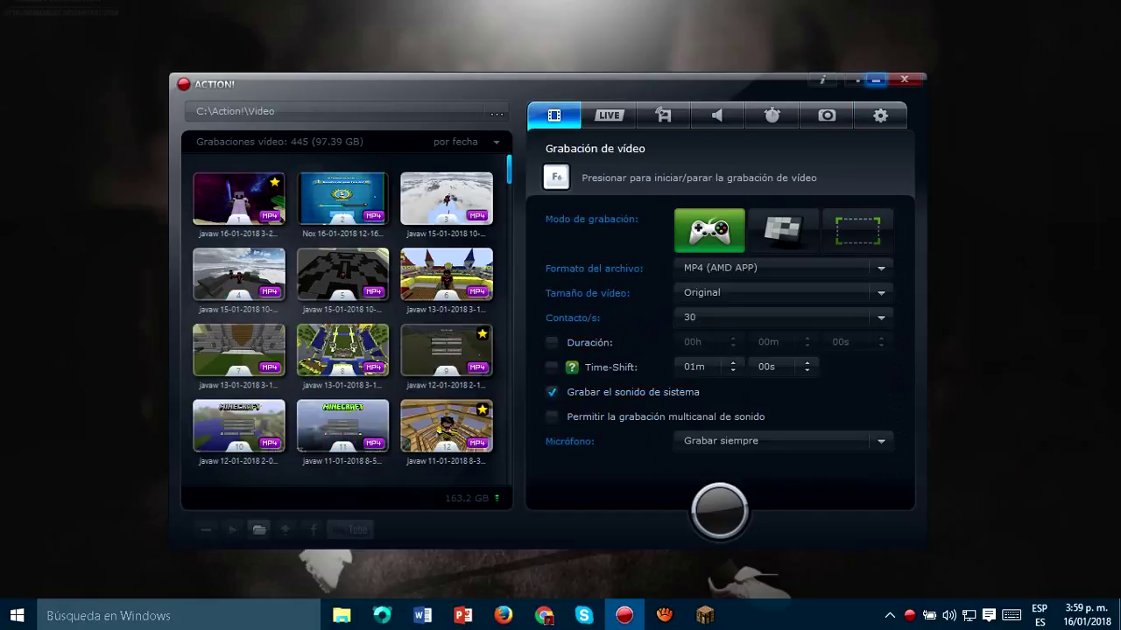
- Minimize the recorder and switch to Minecraft 1.11.2, resuming the game in a maximized window and switching it to full screen
left_click(876, 79)
right_click(875, 80)
left_click(907, 156)
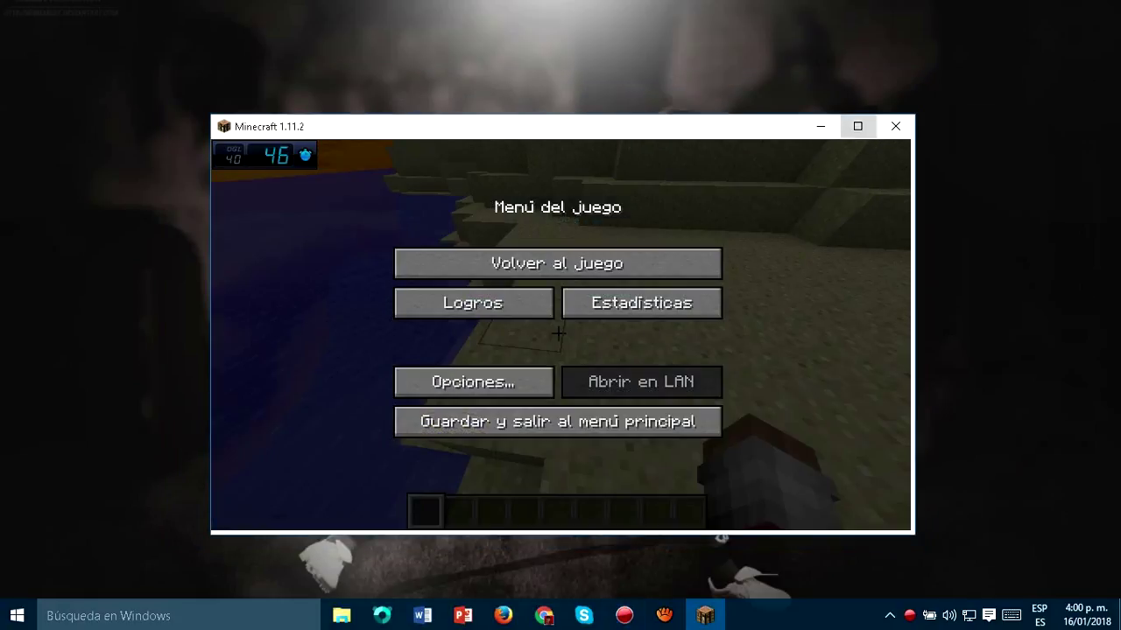
left_click(857, 126)
left_click(559, 193)
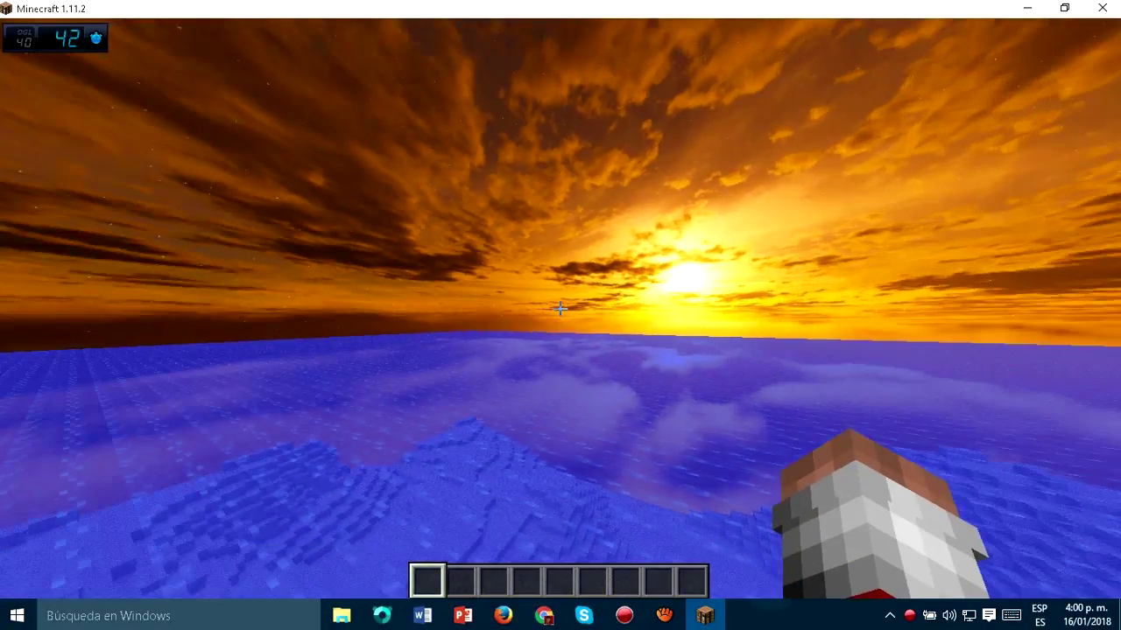
key("F11")
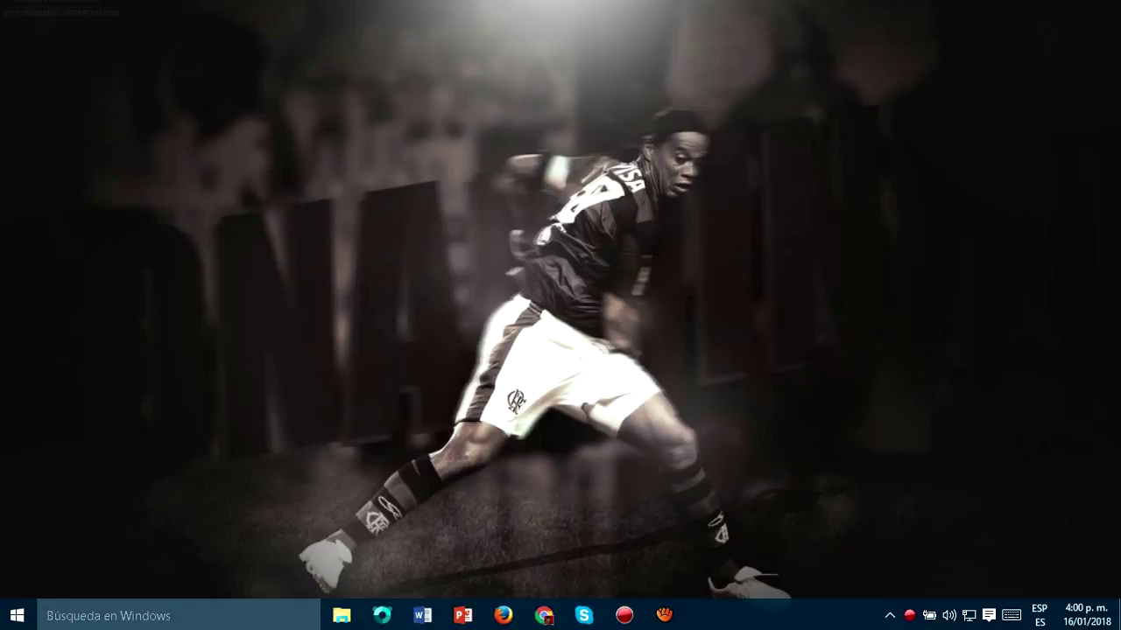